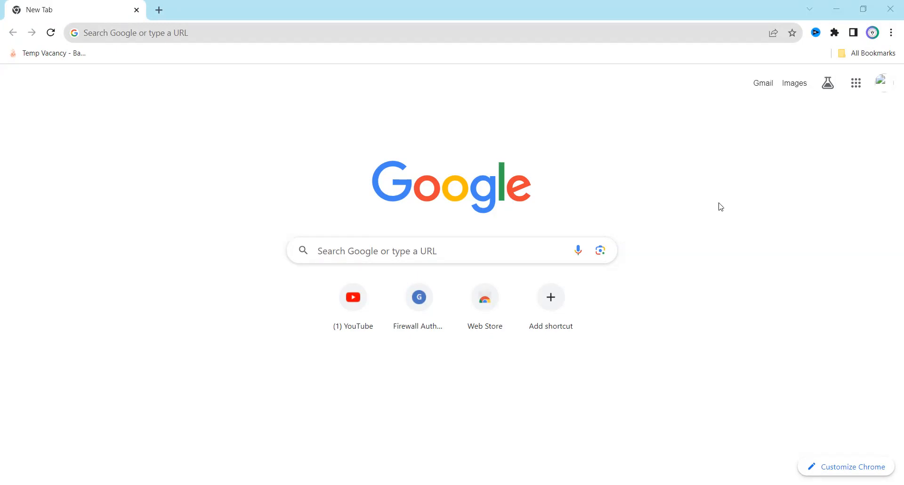
Search Google for 'inspire' and open the 'Inspire: Home Page' result at online-inspire.gov.in.
click(230, 33)
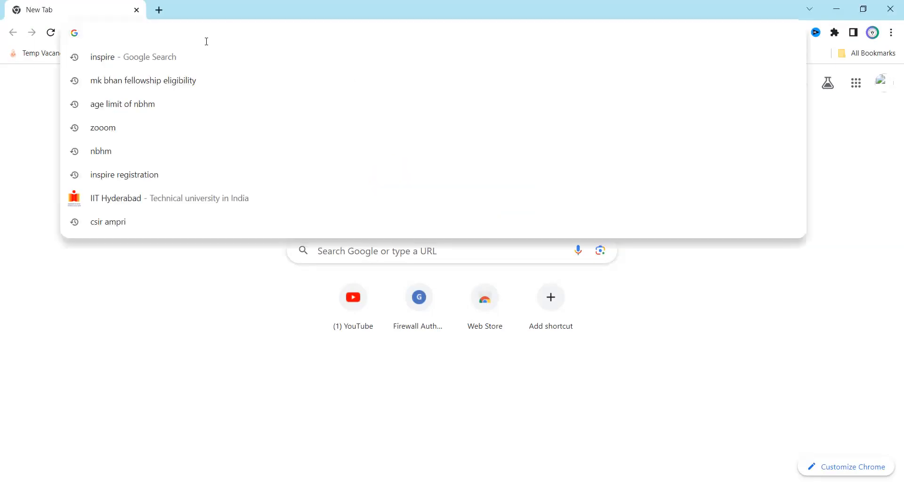
click(173, 58)
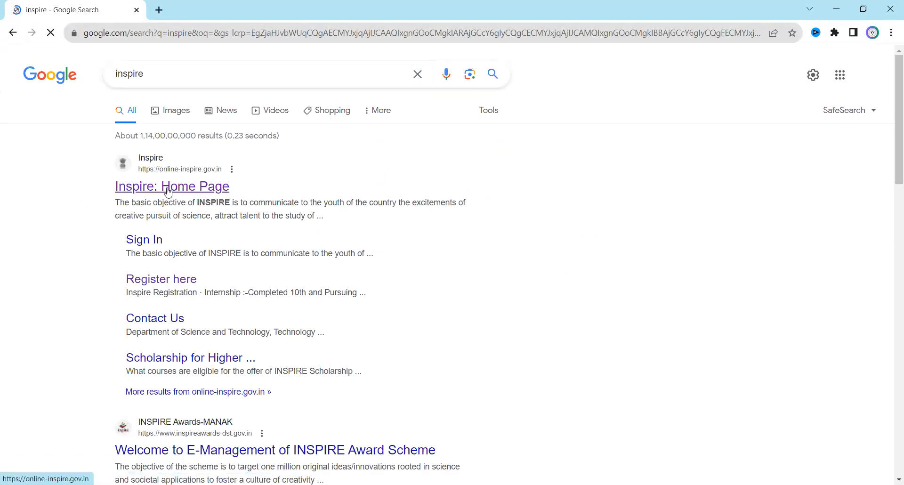
click(169, 191)
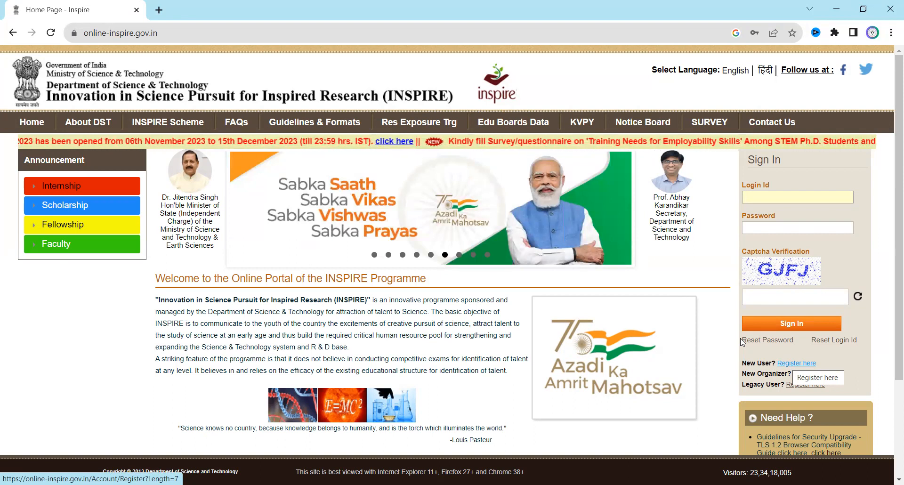
Sign in to the INSPIRE portal using the saved Chrome login and the displayed captcha text.
click(761, 200)
click(773, 224)
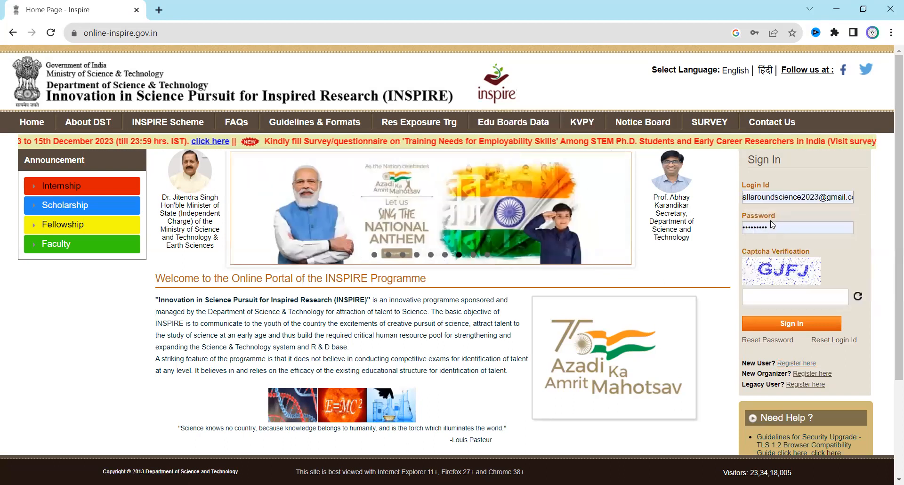
click(781, 288)
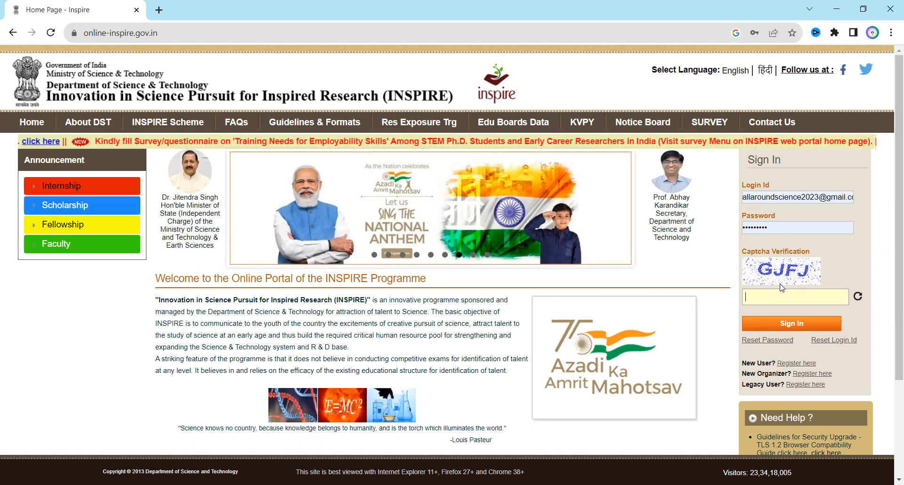
text(G)
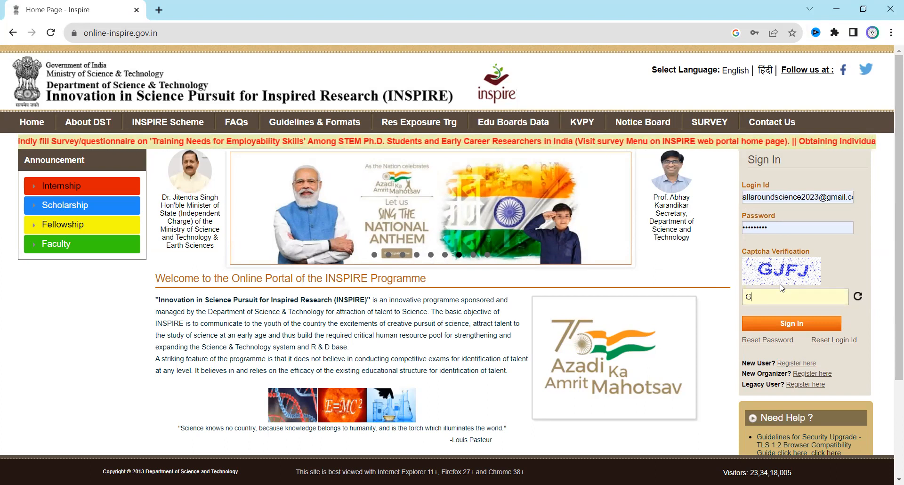
text(J)
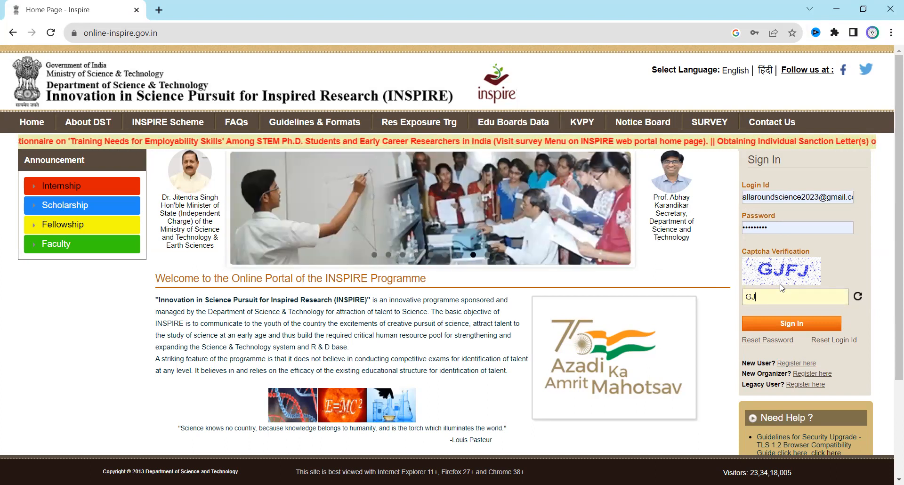
text(FJ)
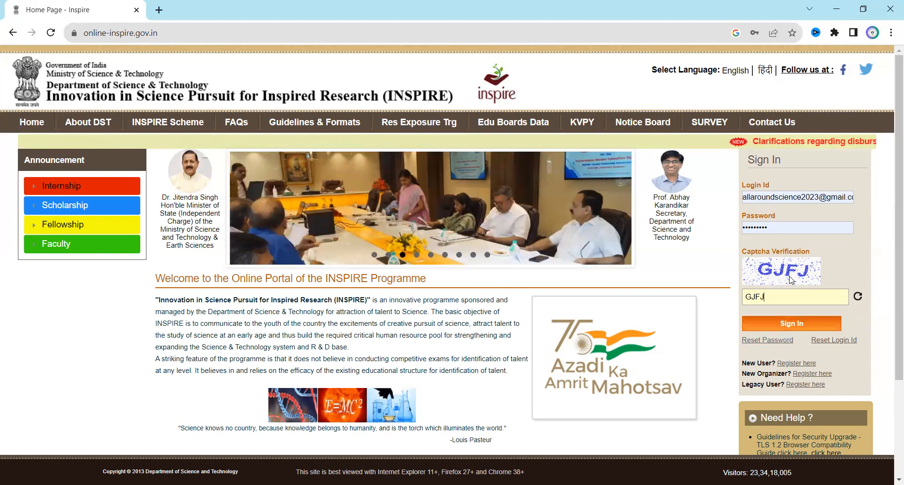
key(Return)
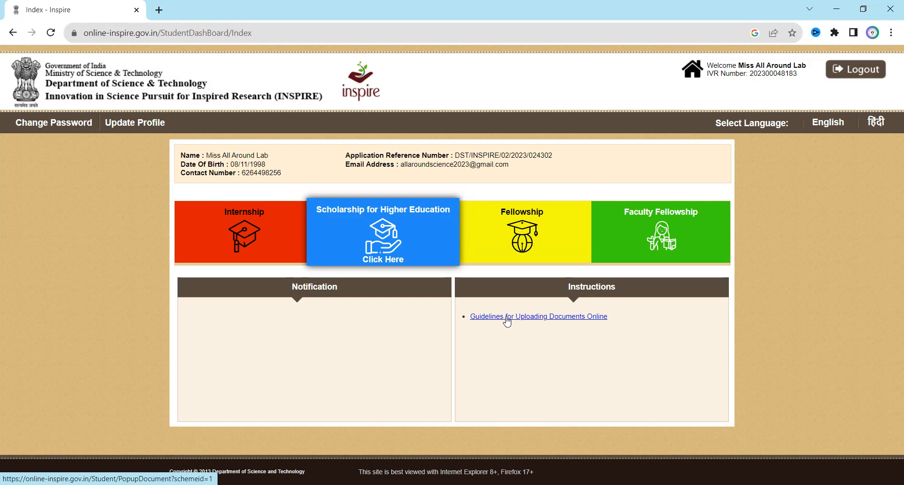
Open the 'Scholarship for Higher Education' section from the student dashboard.
click(408, 247)
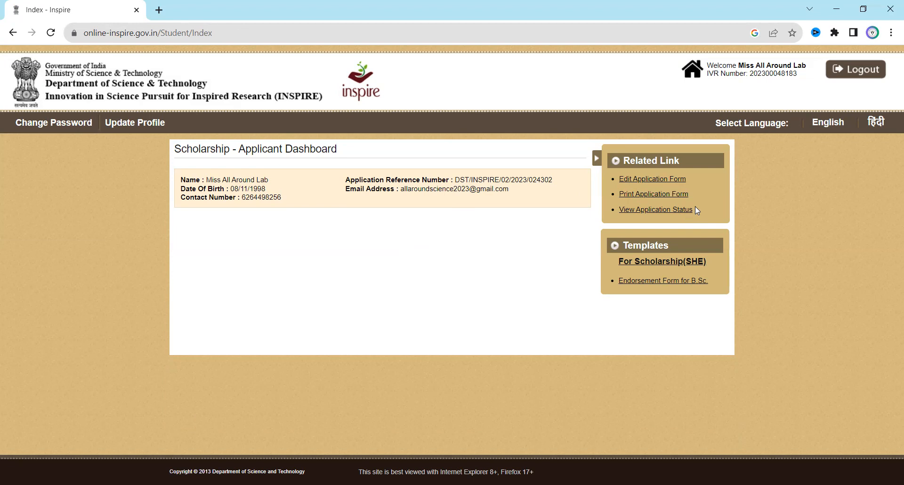
Open the Scholarship Application Form from the applicant dashboard.
click(635, 182)
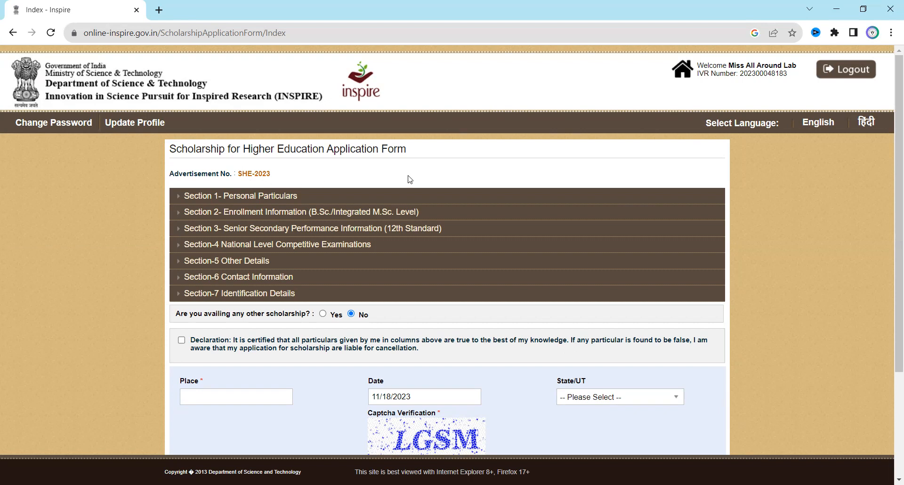
scroll(457, 176, down, 2)
scroll(456, 176, down, 2)
scroll(456, 177, up, 4)
Expand Section 1 - Personal Particulars and highlight the Salutation part of the name.
click(284, 199)
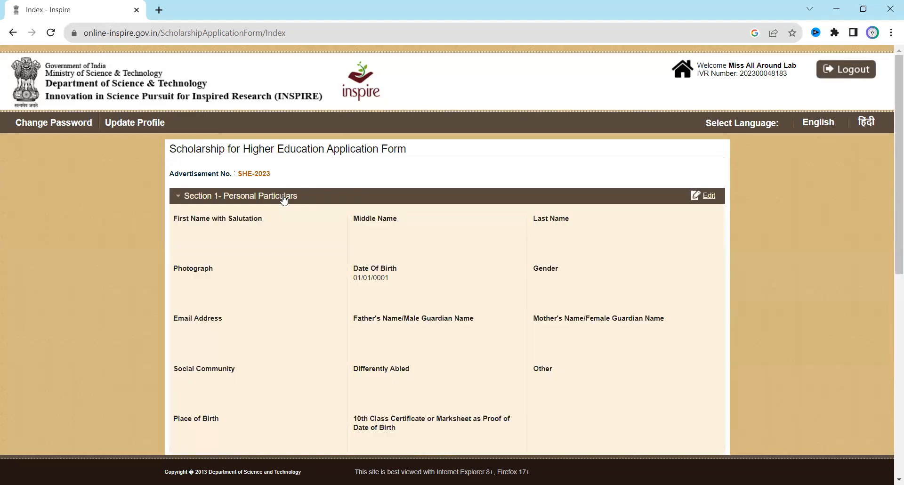
scroll(285, 201, down, 1)
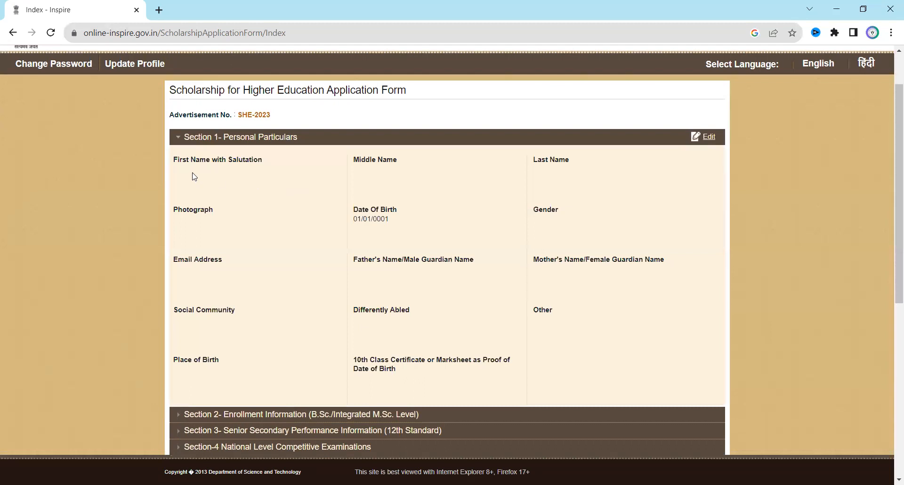
double_click(259, 163)
Switch Section 1 Personal Particulars into edit mode.
click(270, 157)
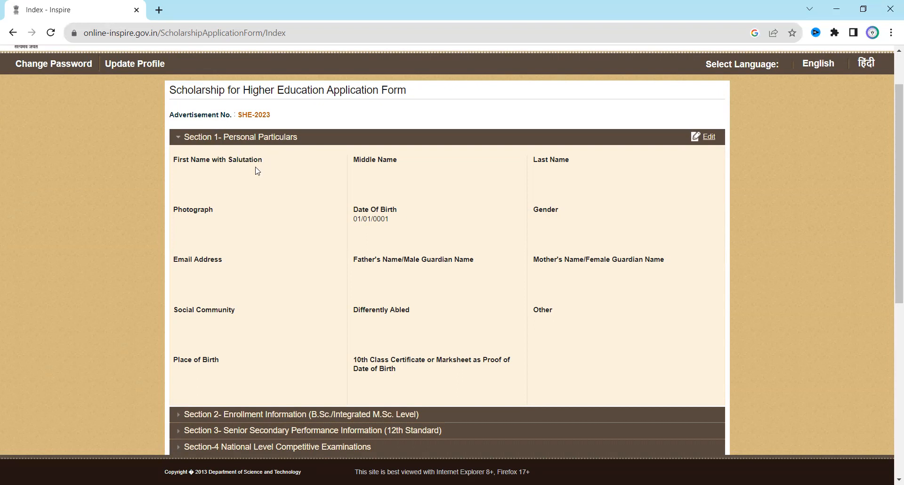
double_click(231, 175)
click(301, 160)
click(701, 138)
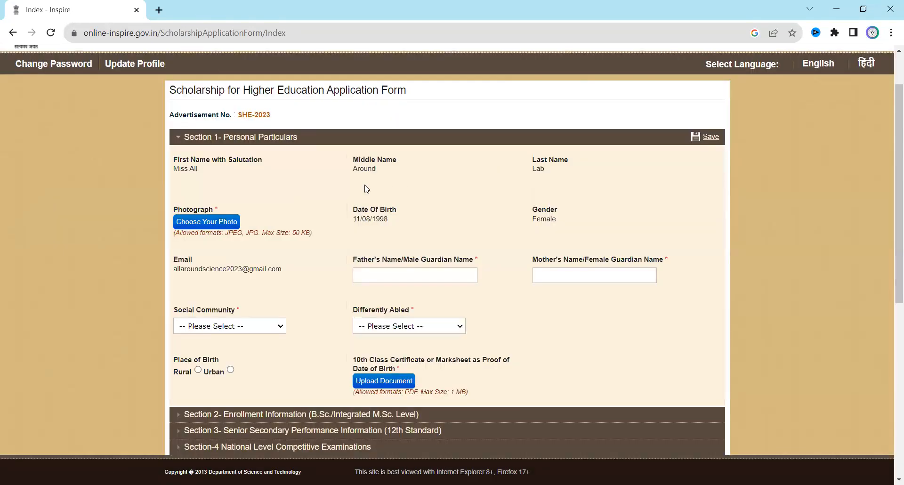
scroll(367, 189, down, 1)
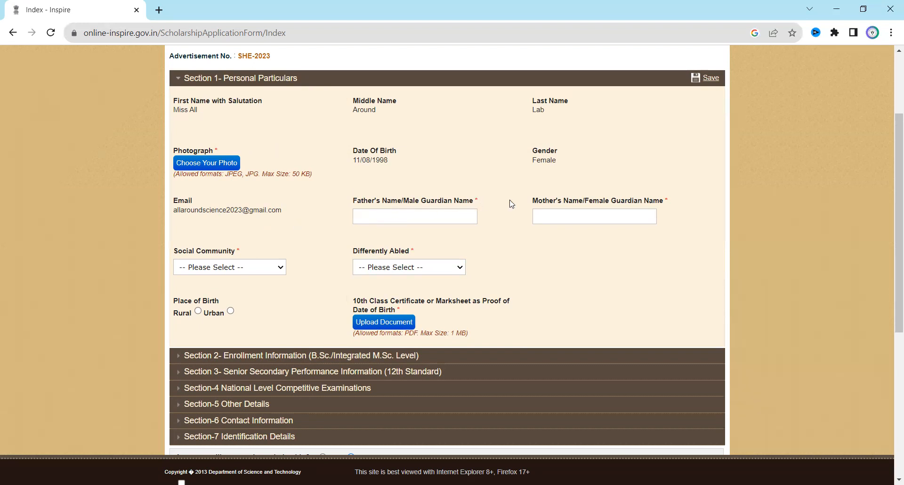
scroll(583, 201, down, 1)
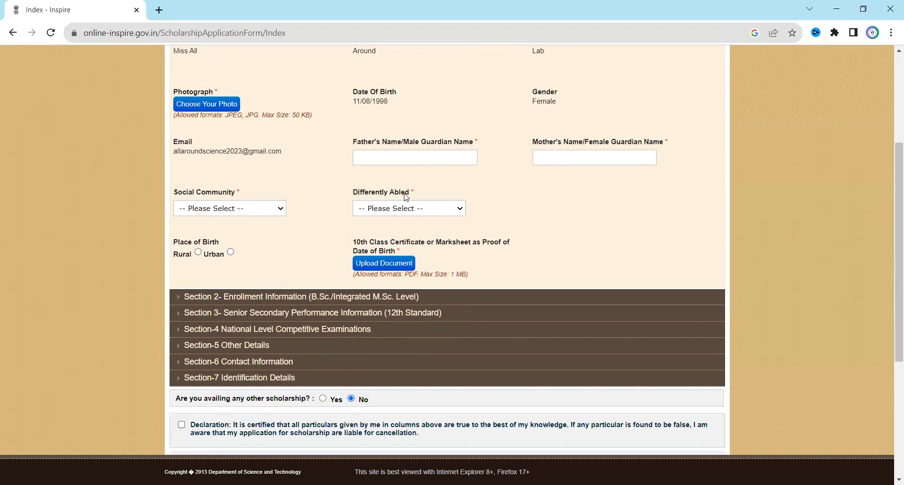
Set Differently Abled to No, Social Community to General, and Place of Birth to Rural.
click(457, 213)
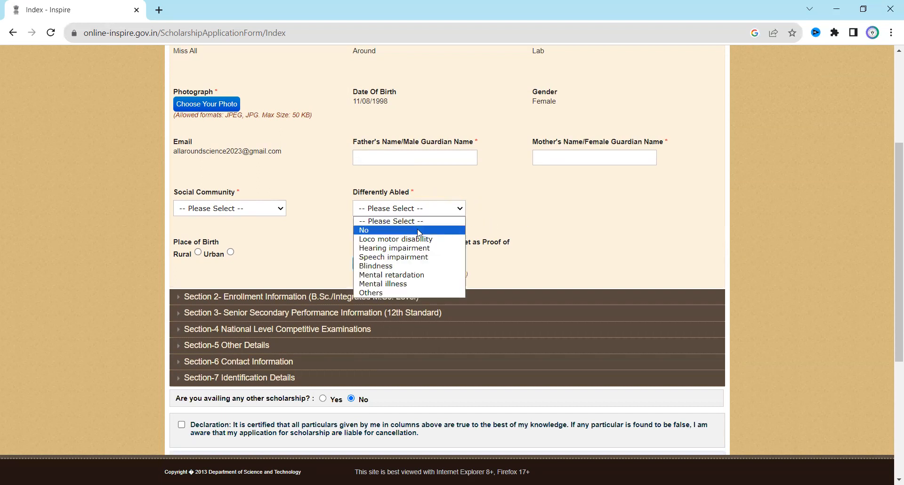
click(391, 231)
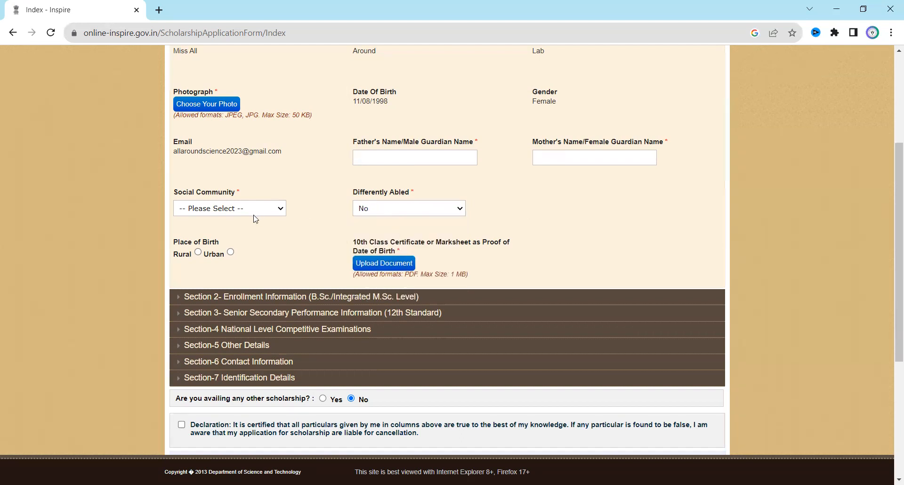
click(253, 214)
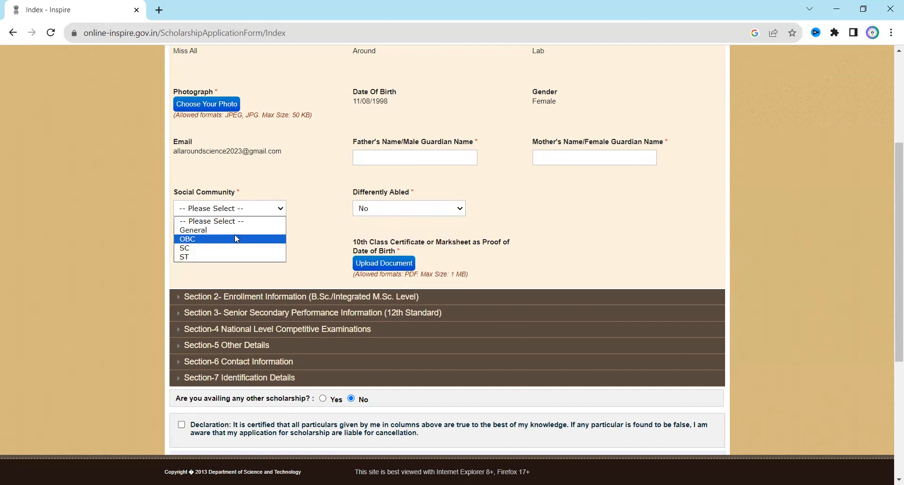
click(237, 231)
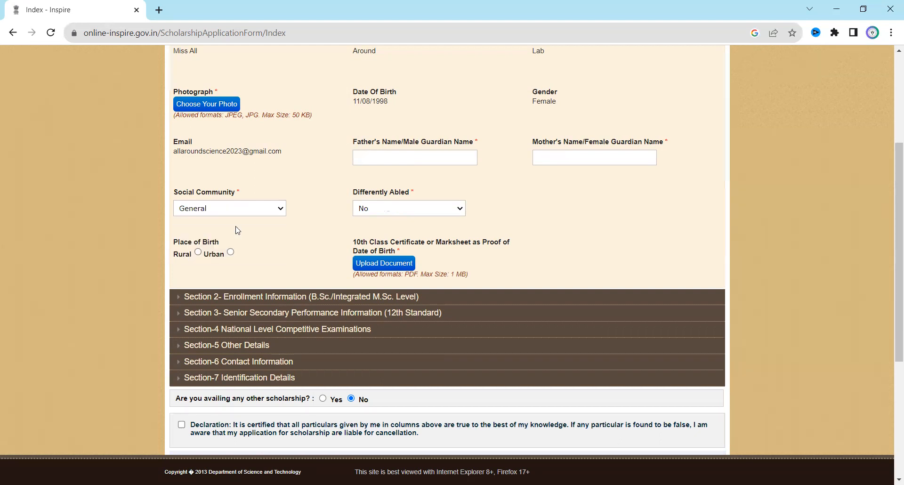
click(198, 252)
scroll(489, 239, down, 1)
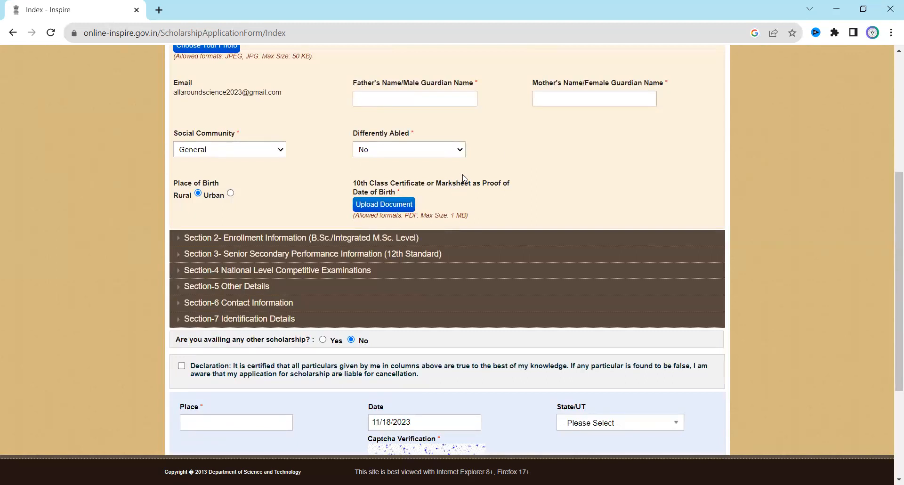
scroll(507, 153, up, 2)
scroll(508, 154, up, 2)
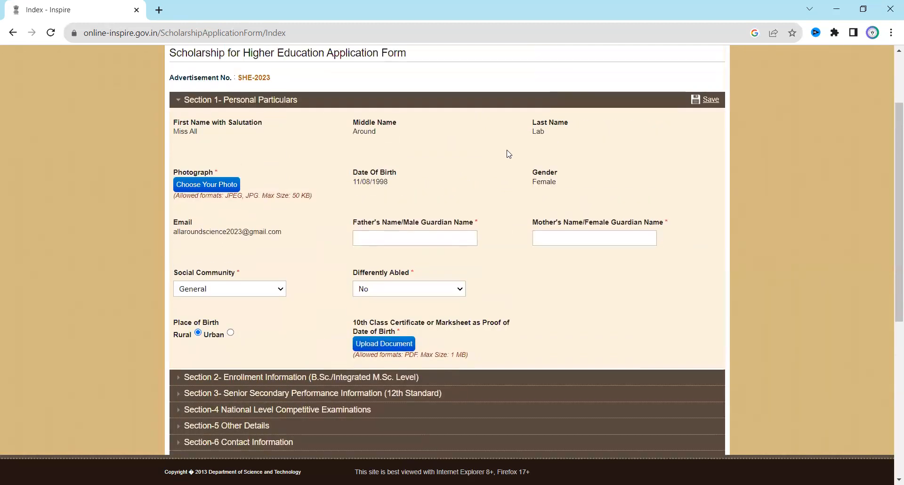
scroll(495, 165, down, 5)
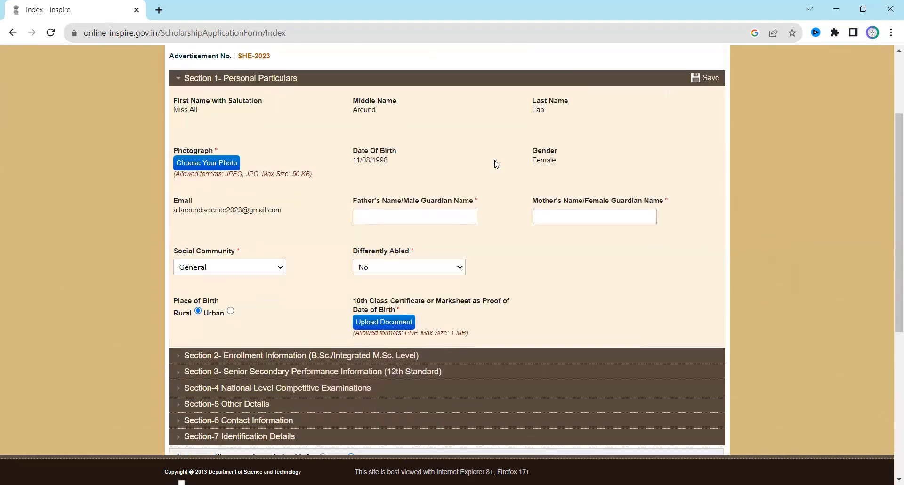
scroll(497, 168, up, 2)
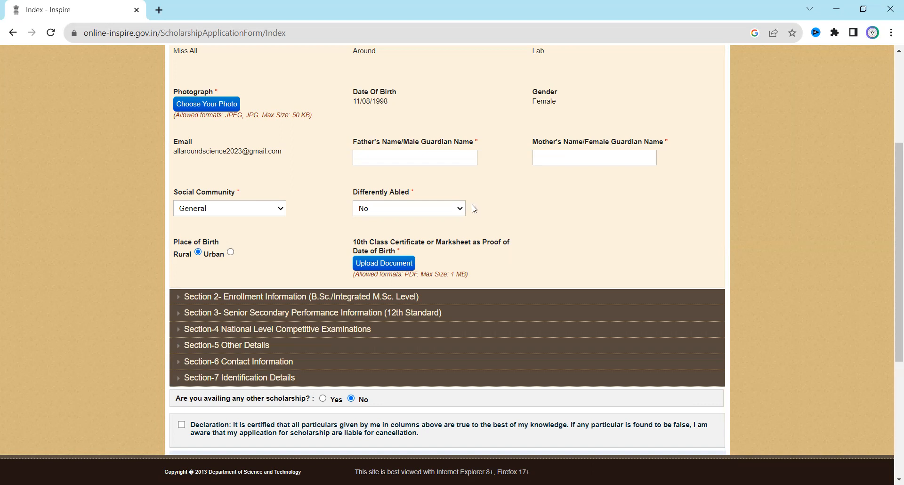
Scroll through Section 1 to review the filled personal particulars.
scroll(543, 235, up, 1)
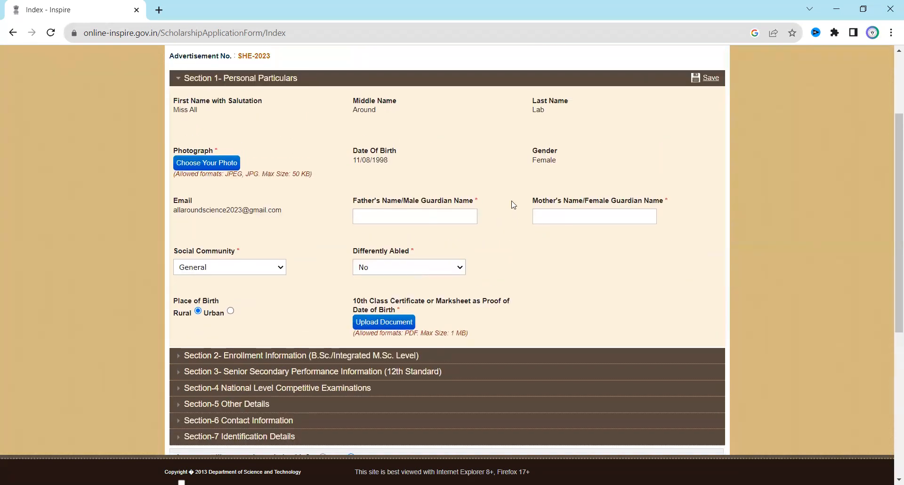
scroll(514, 207, down, 1)
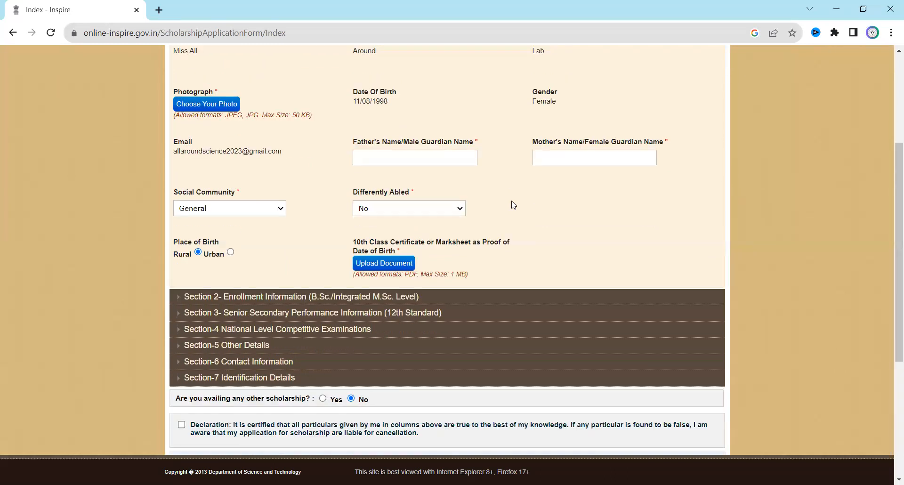
scroll(514, 205, up, 1)
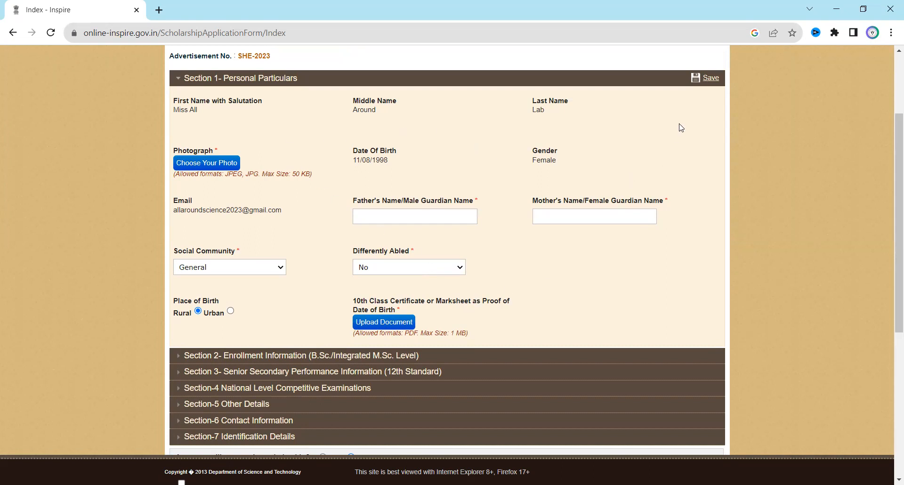
Try saving Section 1, which flags missing fields, then expand Section 2 Enrollment Information.
click(710, 80)
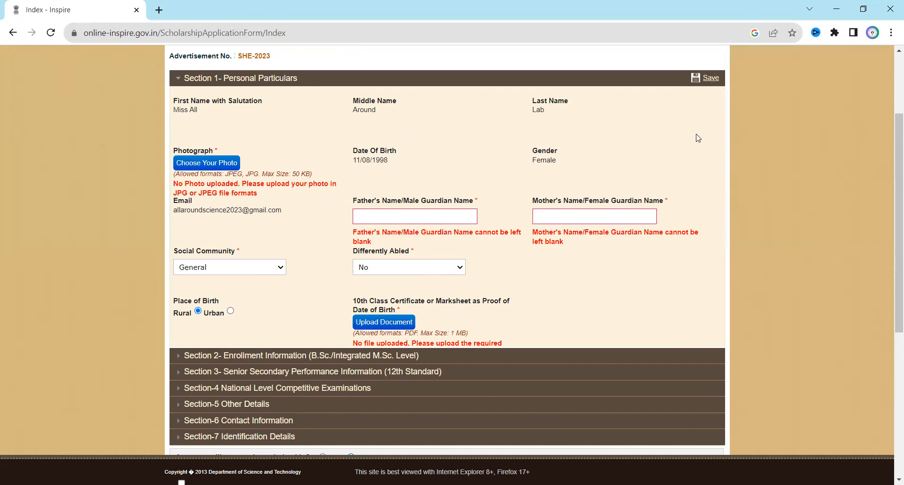
scroll(698, 157, down, 1)
scroll(694, 202, down, 1)
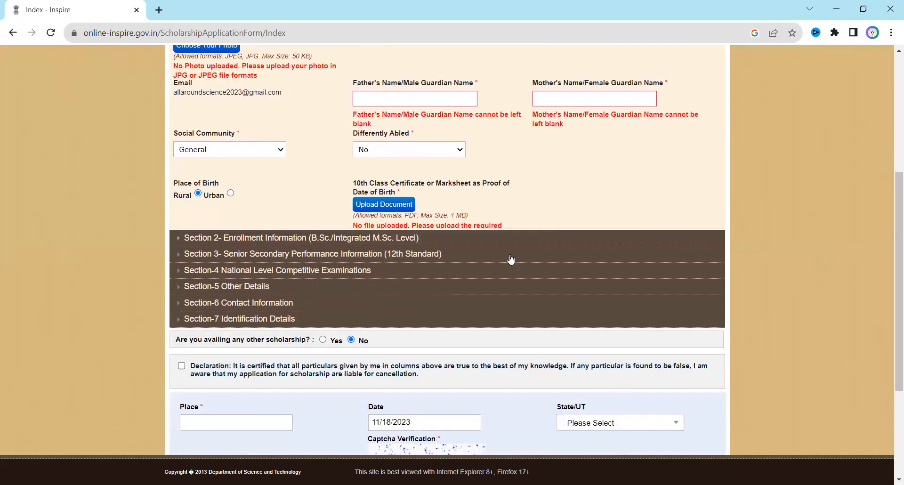
click(466, 243)
scroll(424, 239, up, 1)
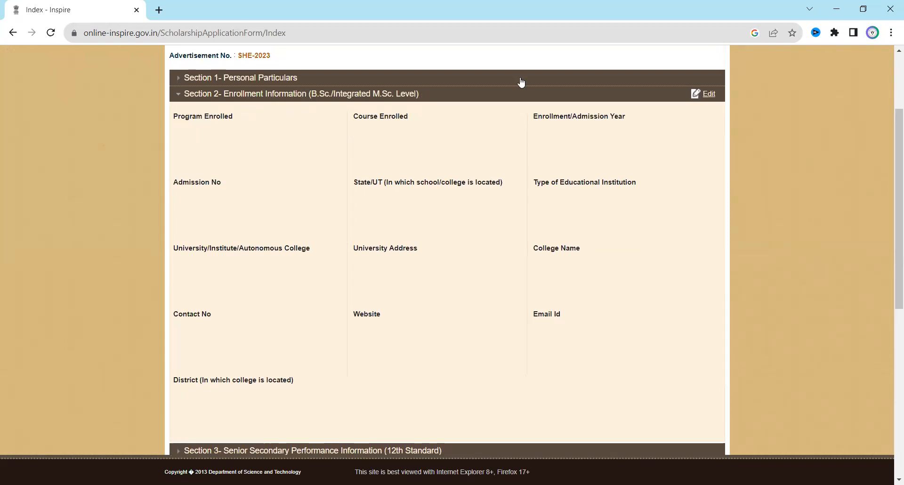
Edit Section 2: choose B.Sc. as Program Enrolled, adding Chemistry, Physics and Maths courses.
click(696, 94)
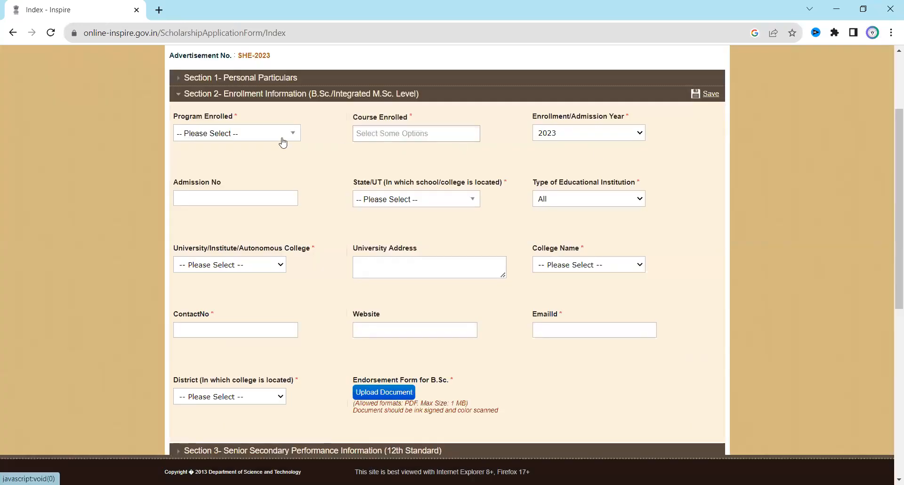
click(283, 138)
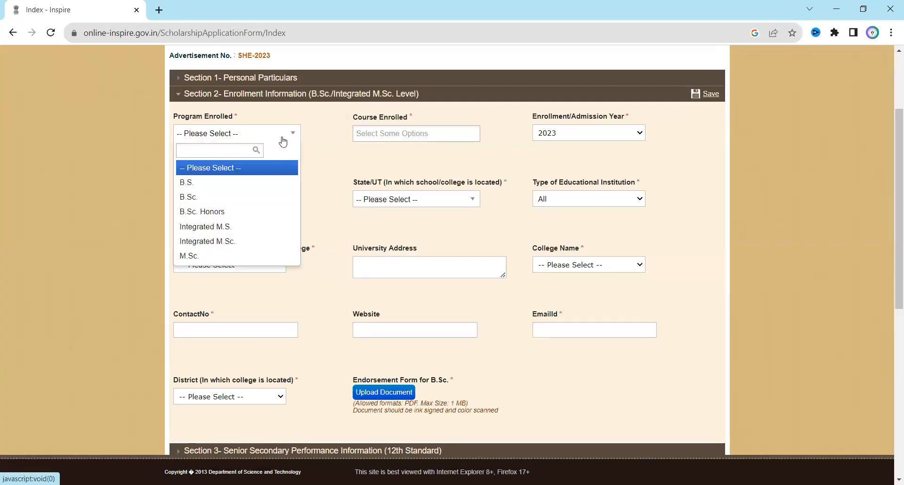
click(227, 197)
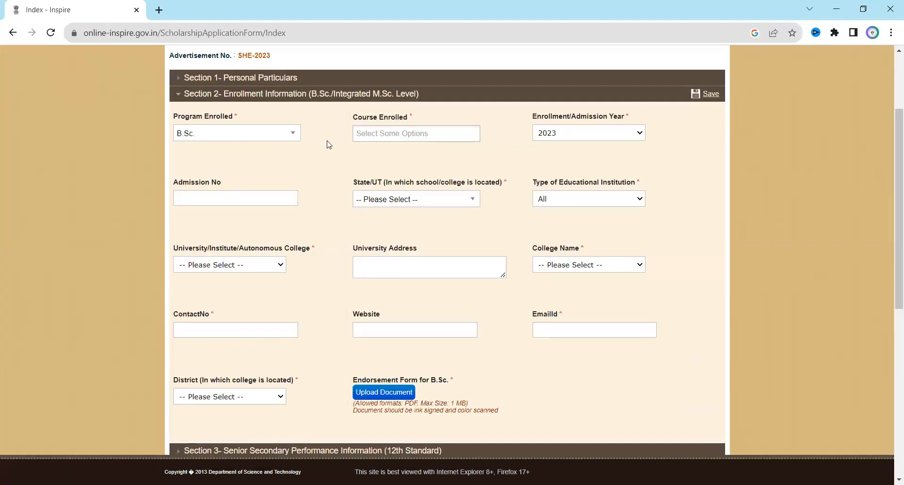
click(442, 140)
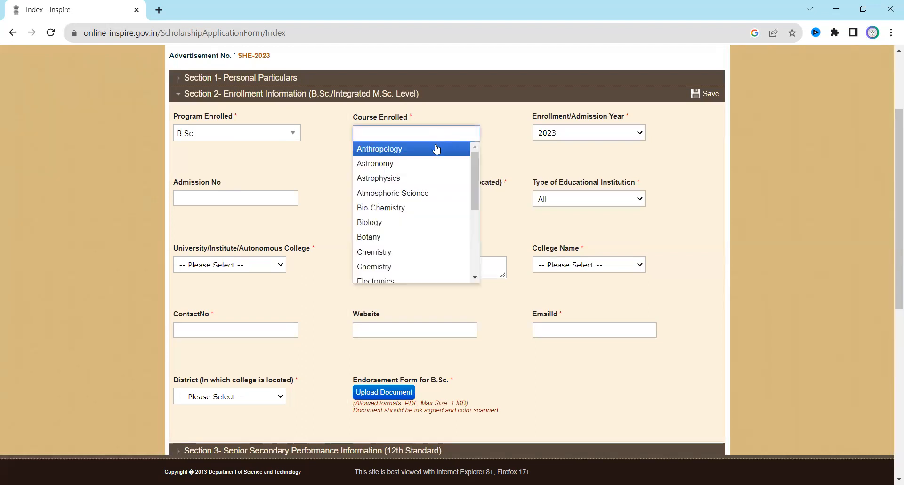
click(397, 253)
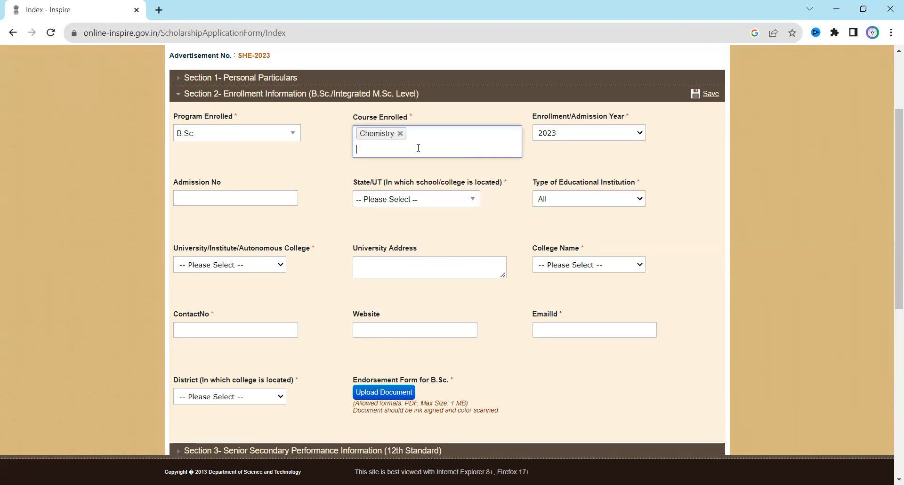
text(p)
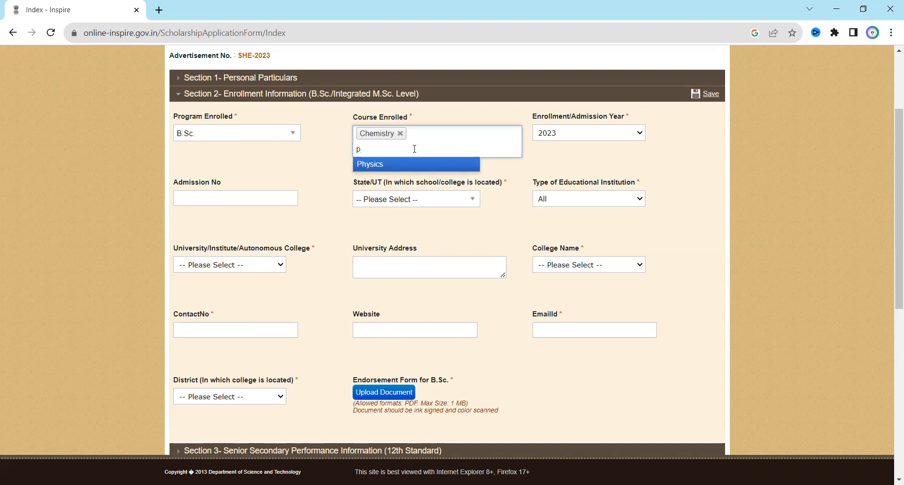
click(382, 165)
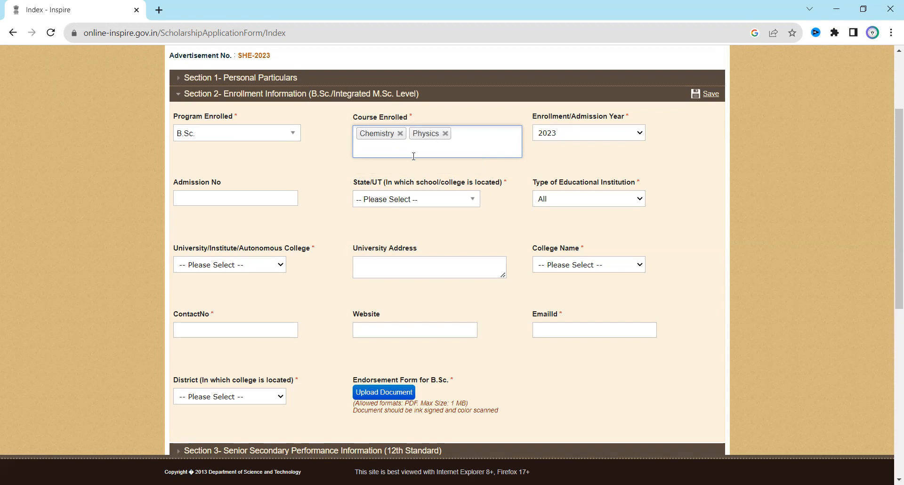
text(math)
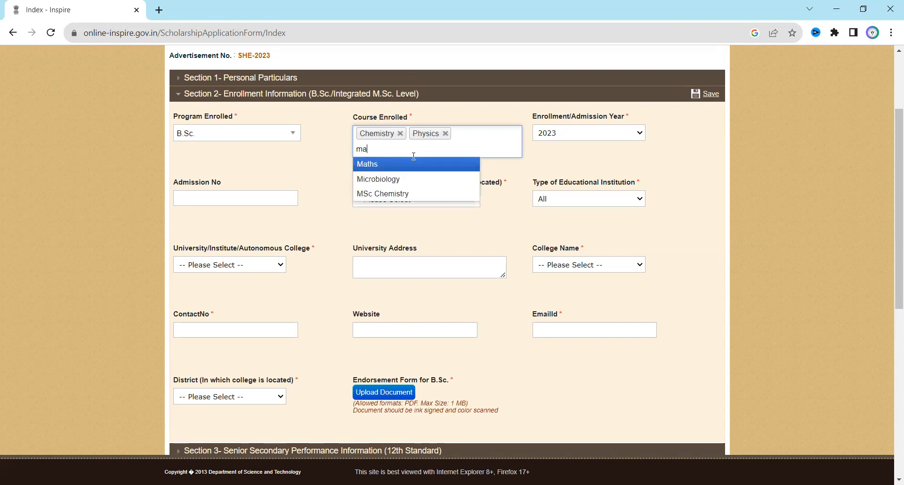
click(381, 164)
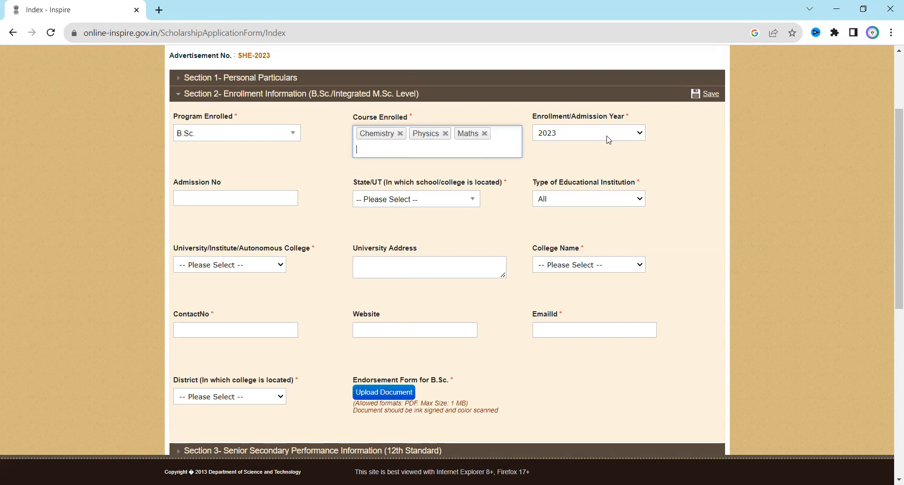
click(259, 196)
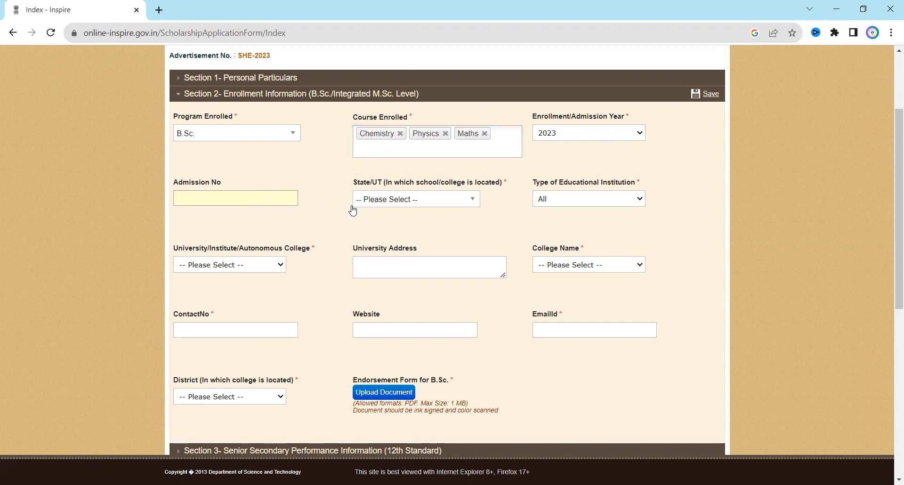
Choose CHHATTISGARH as State/UT, Institute as institution type, and Bilaspur Vishwavidyalaya as university.
click(452, 201)
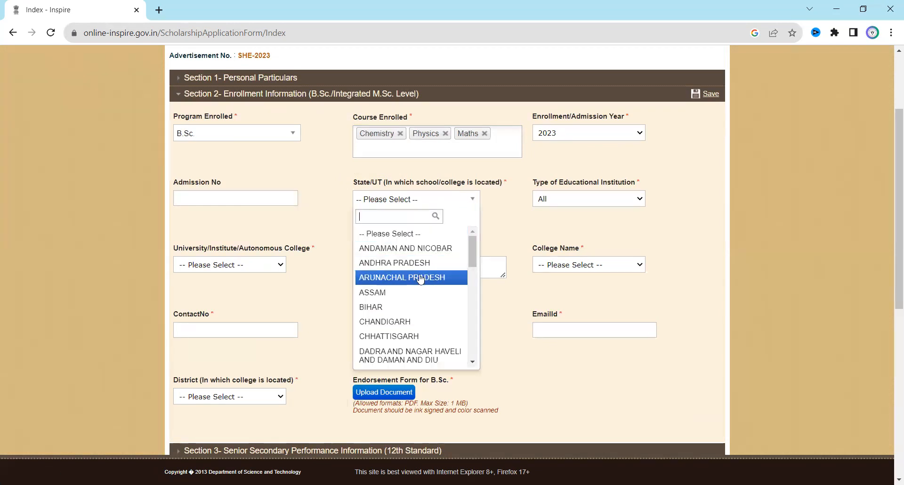
click(412, 336)
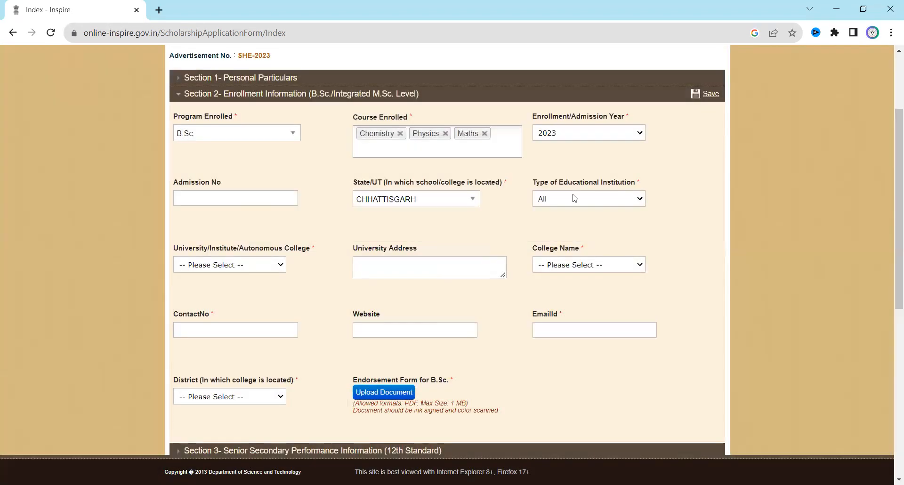
click(574, 197)
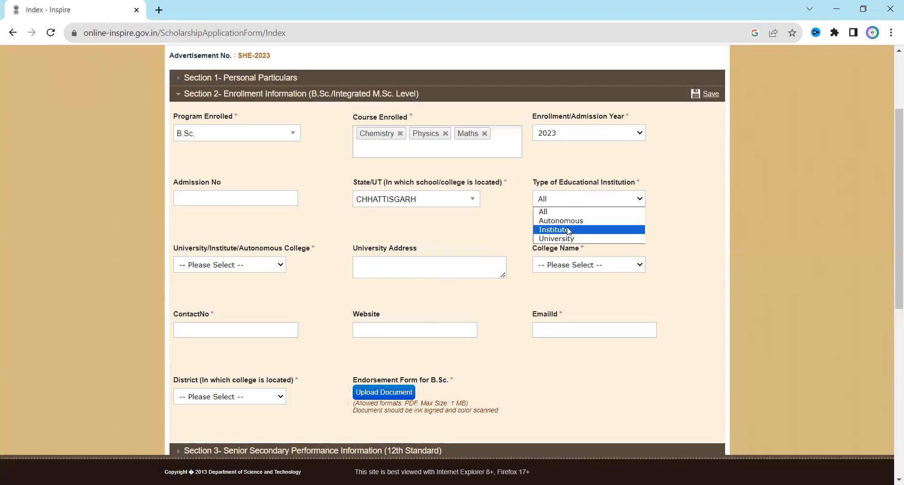
click(568, 231)
scroll(570, 226, down, 1)
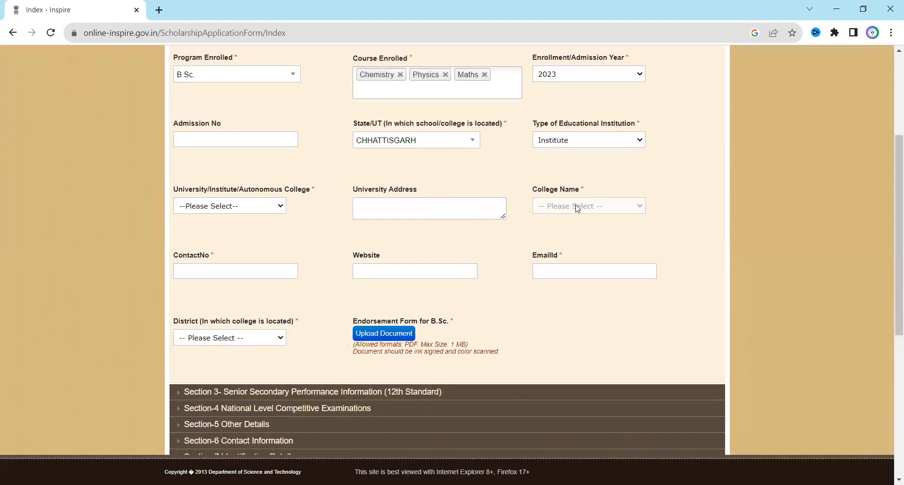
click(264, 210)
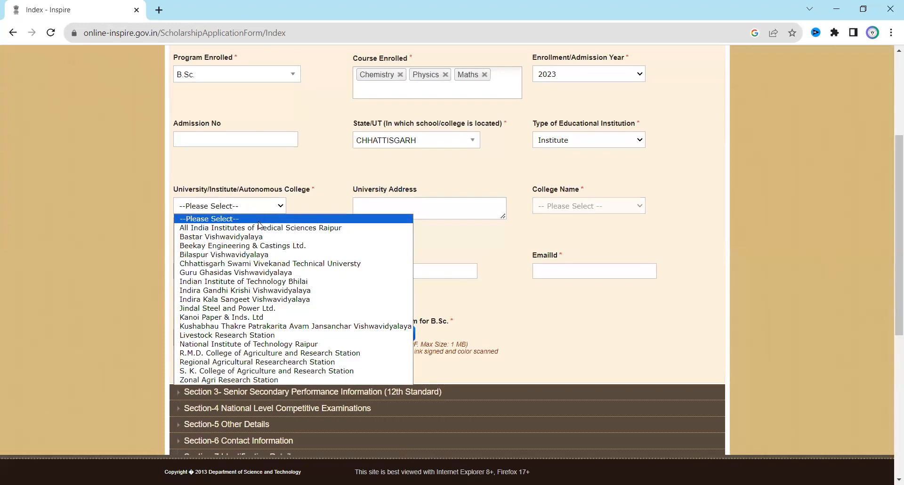
click(263, 254)
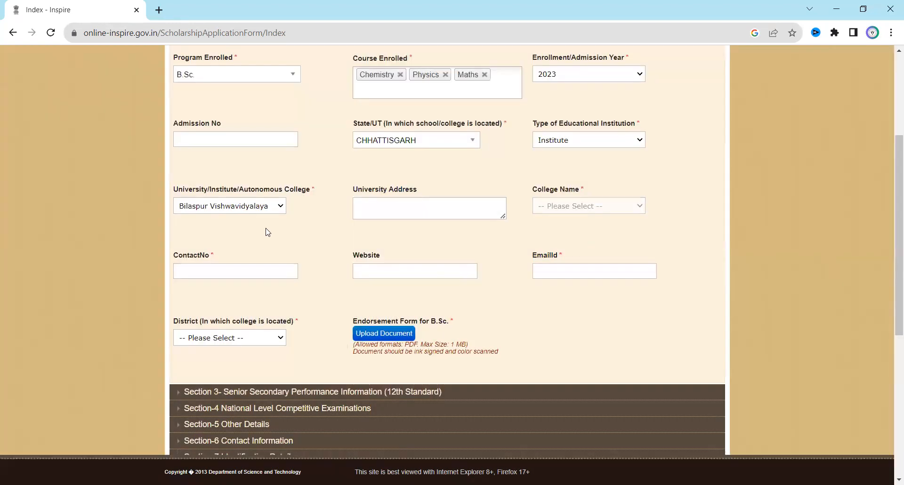
Go through the university address, college name, contact number, website and email id fields.
click(368, 208)
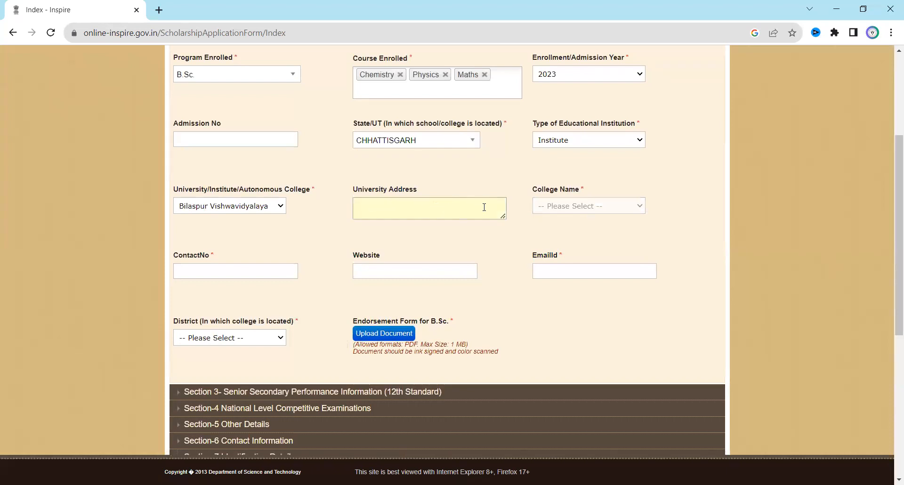
click(544, 208)
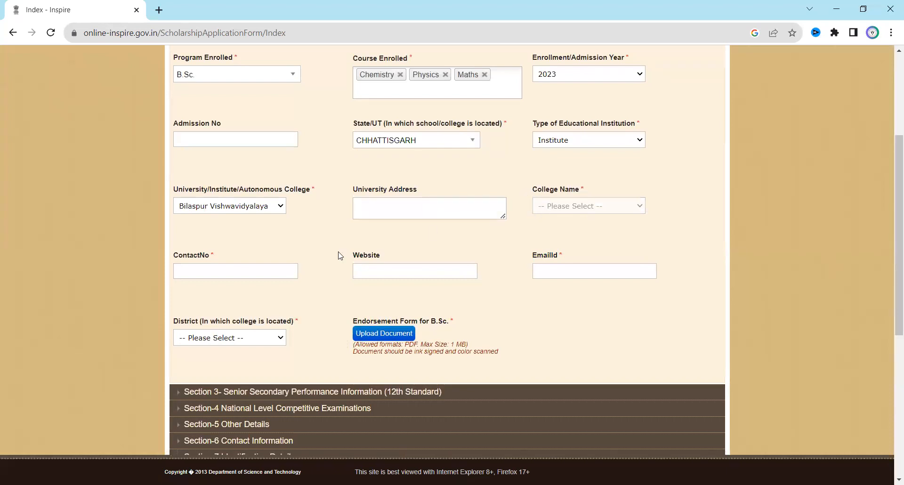
click(232, 277)
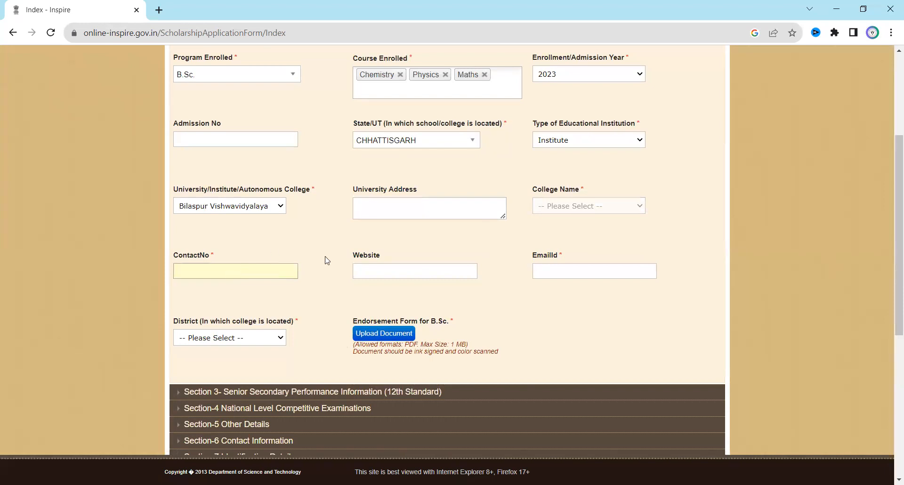
scroll(328, 260, up, 1)
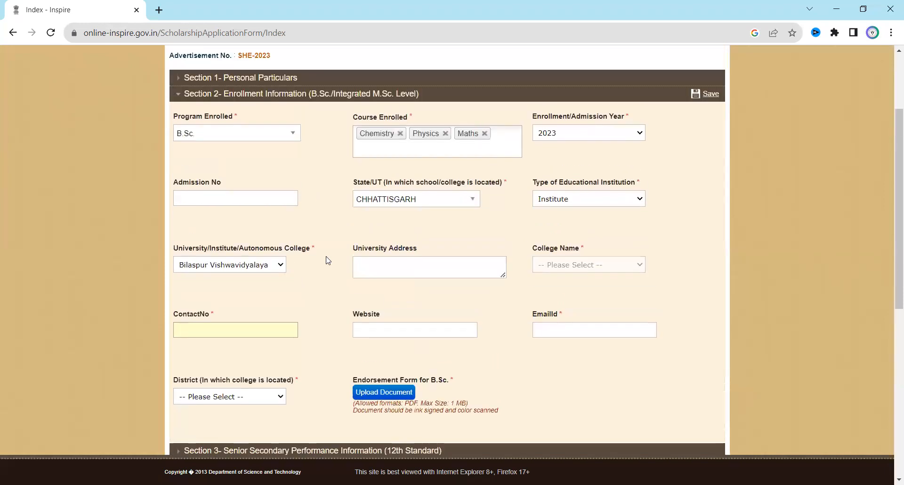
scroll(328, 260, down, 2)
scroll(328, 260, up, 2)
scroll(468, 334, down, 1)
click(446, 275)
click(533, 278)
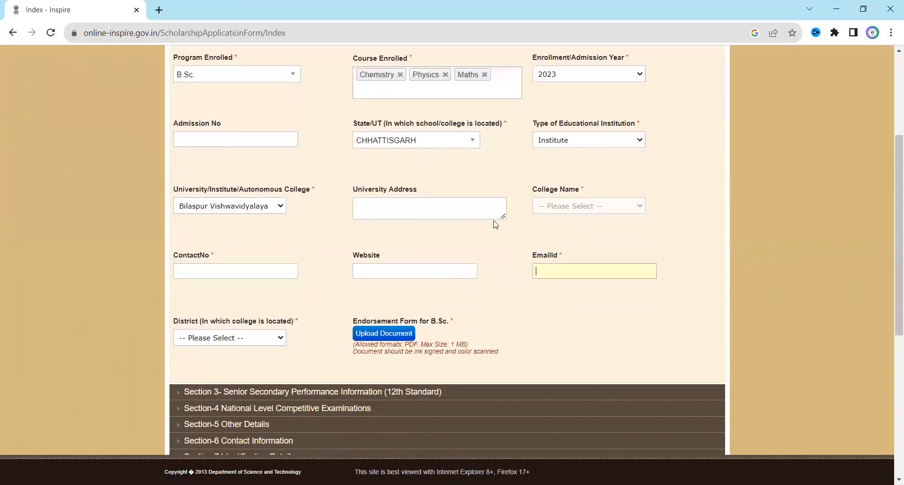
scroll(483, 273, down, 1)
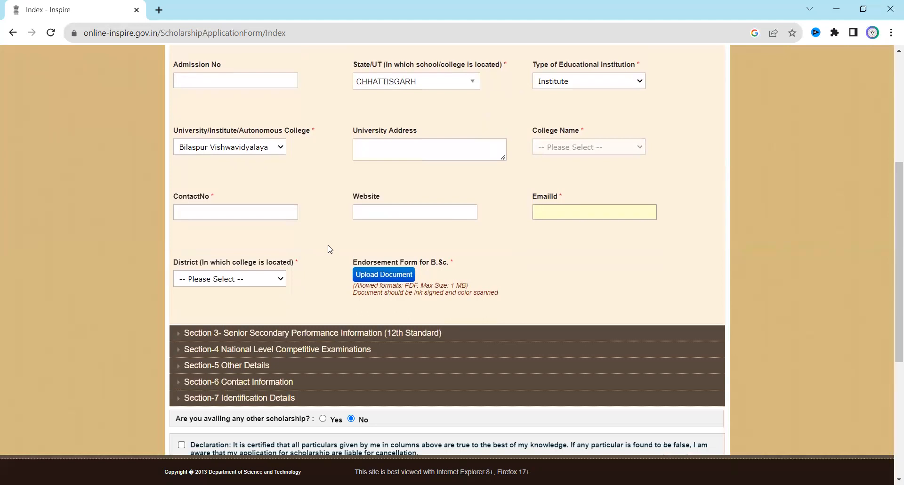
scroll(330, 249, down, 1)
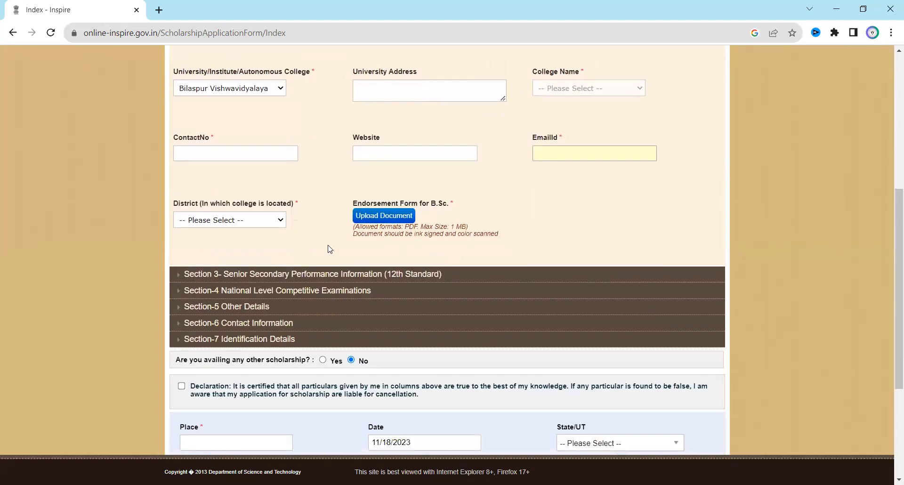
Choose Bilaspur in the District dropdown for the college's location.
click(267, 228)
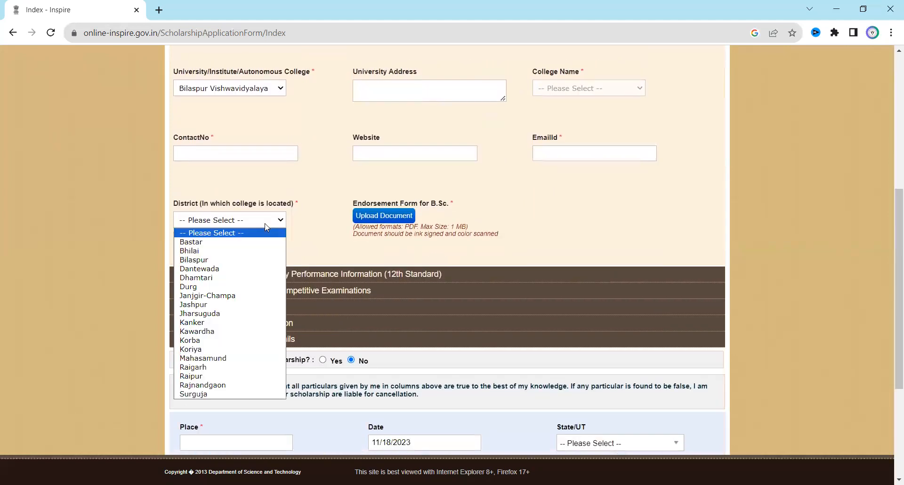
click(242, 260)
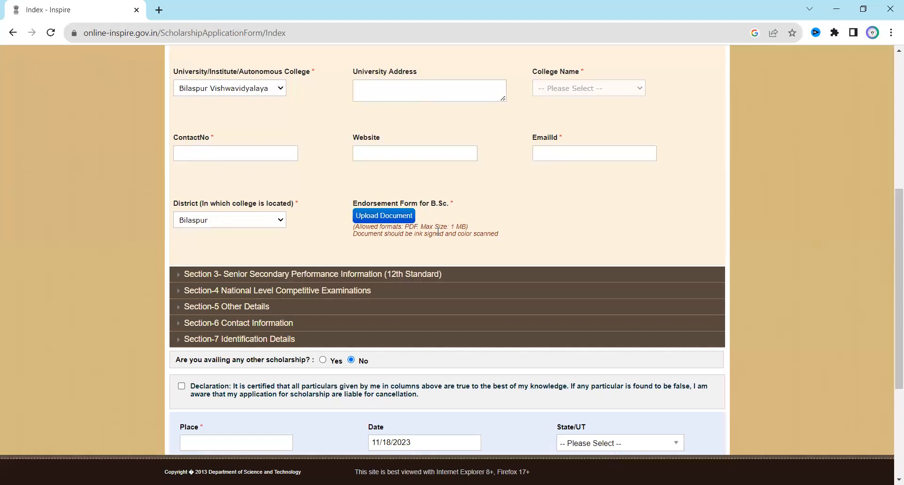
scroll(438, 231, down, 1)
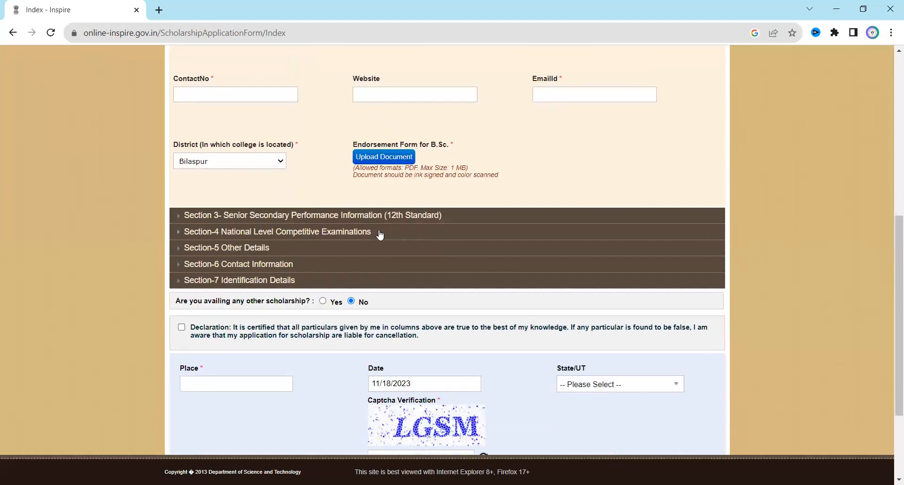
Unlock Section 3's 12th-standard details and choose Council of Higher Secondary Education, Odisha Bhubaneswar as board.
click(344, 218)
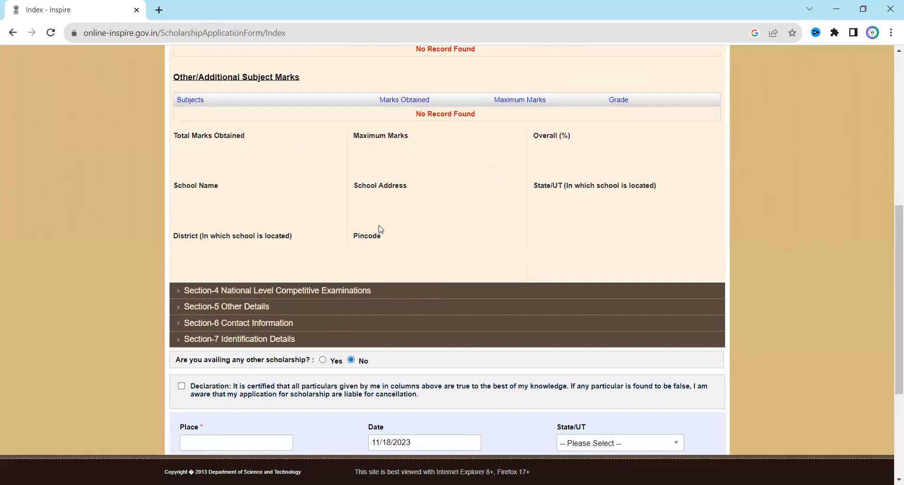
scroll(380, 230, up, 4)
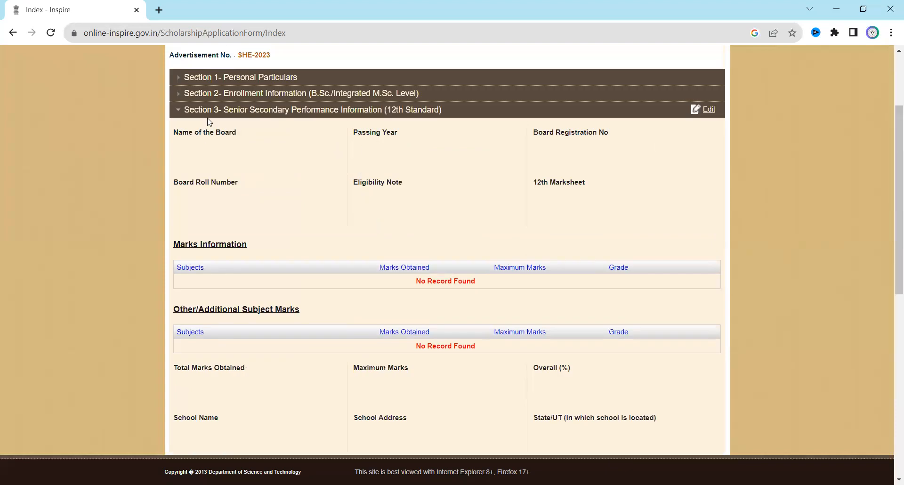
click(697, 109)
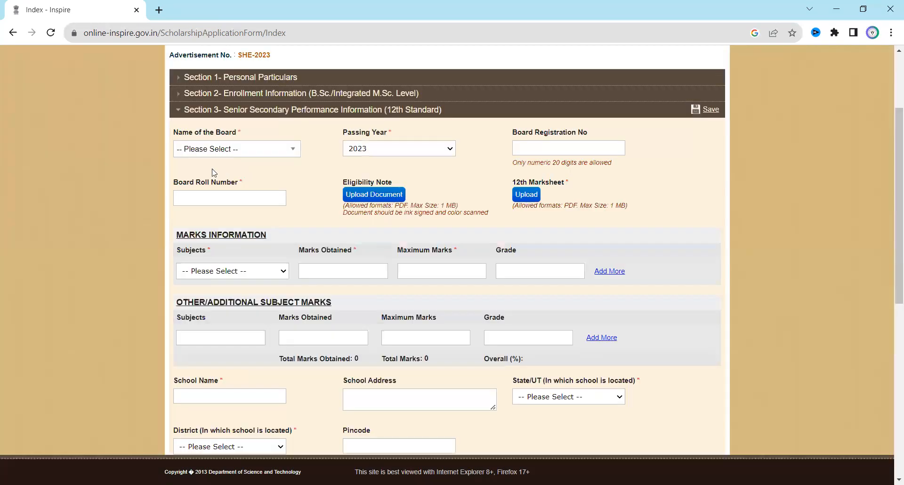
click(239, 150)
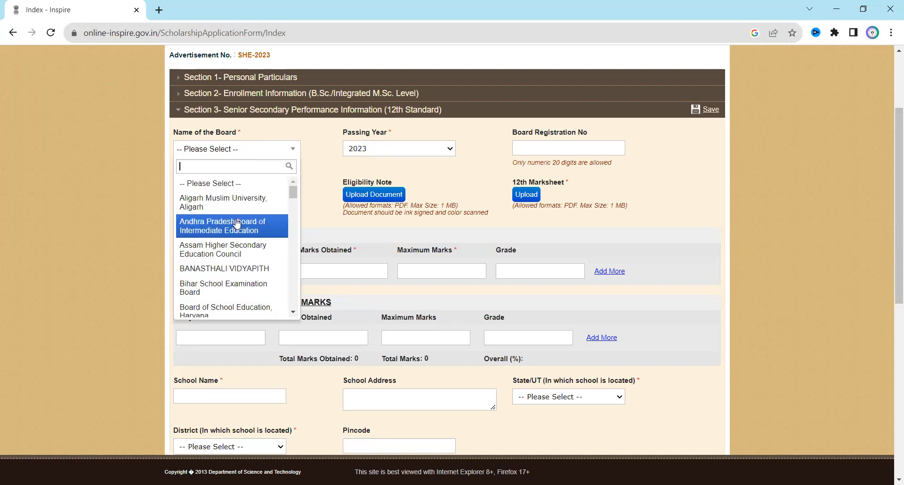
scroll(237, 222, down, 3)
scroll(237, 224, down, 3)
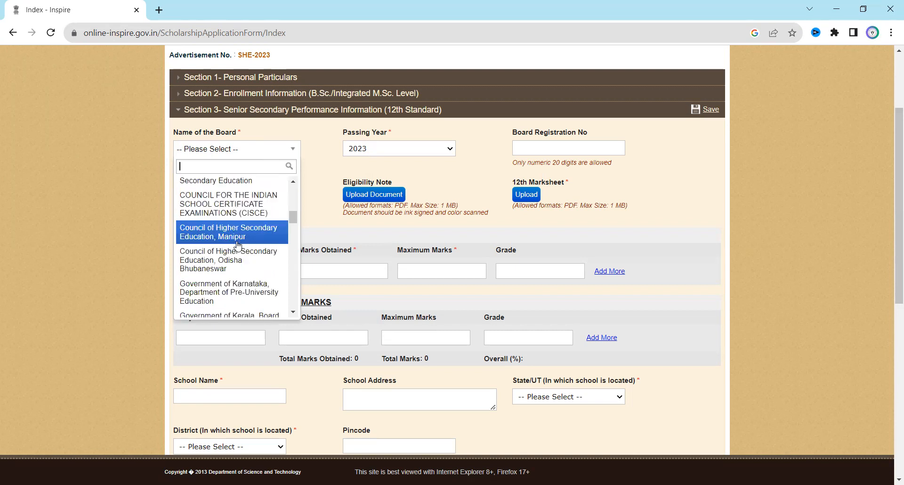
scroll(238, 245, down, 1)
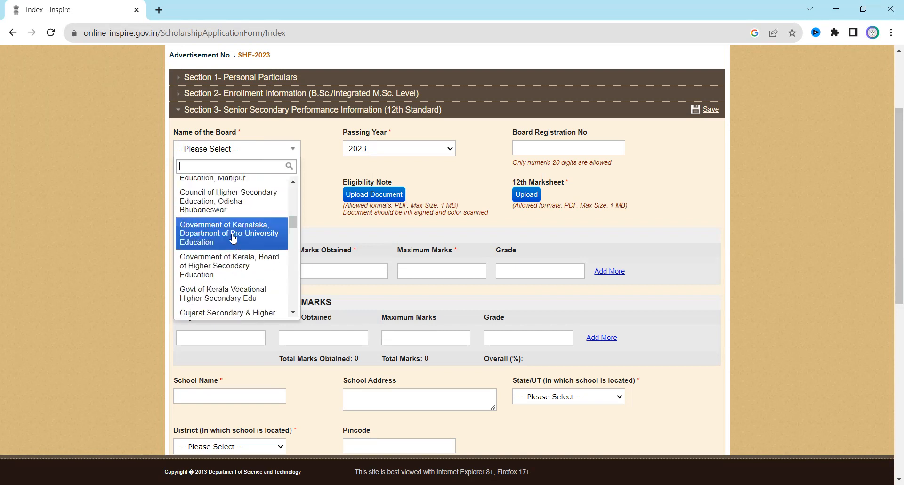
click(230, 207)
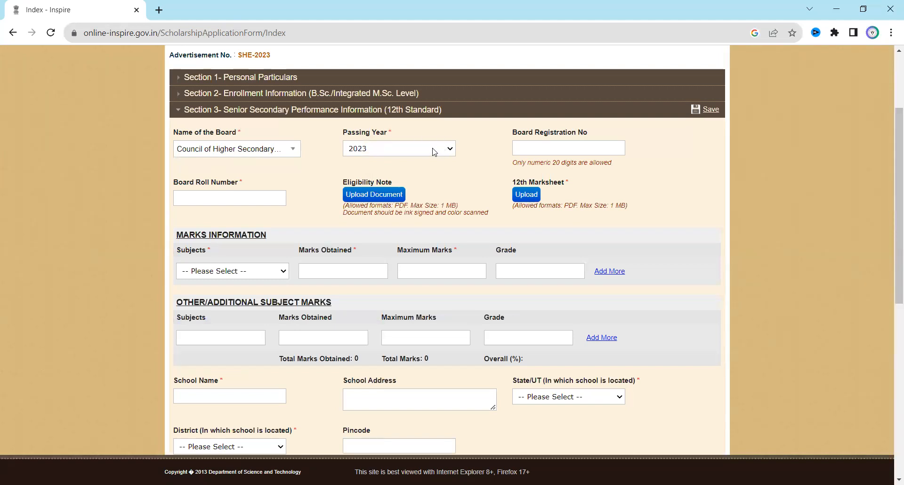
click(551, 149)
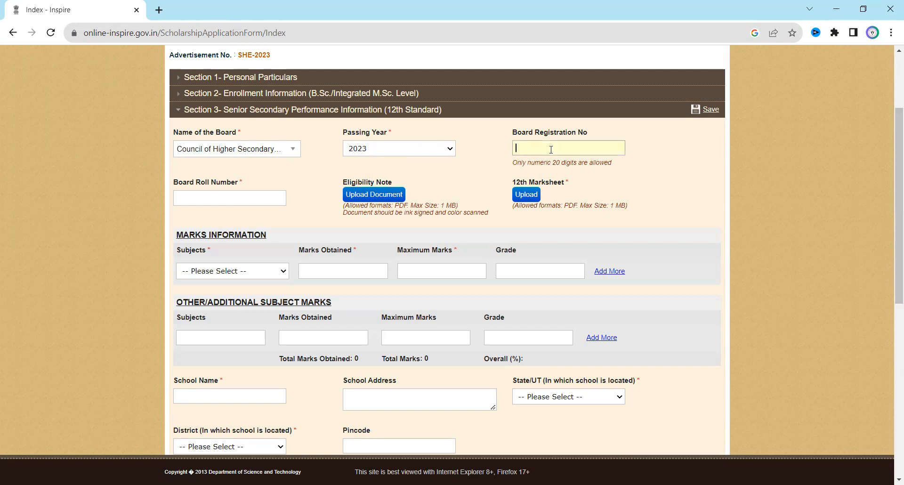
click(232, 197)
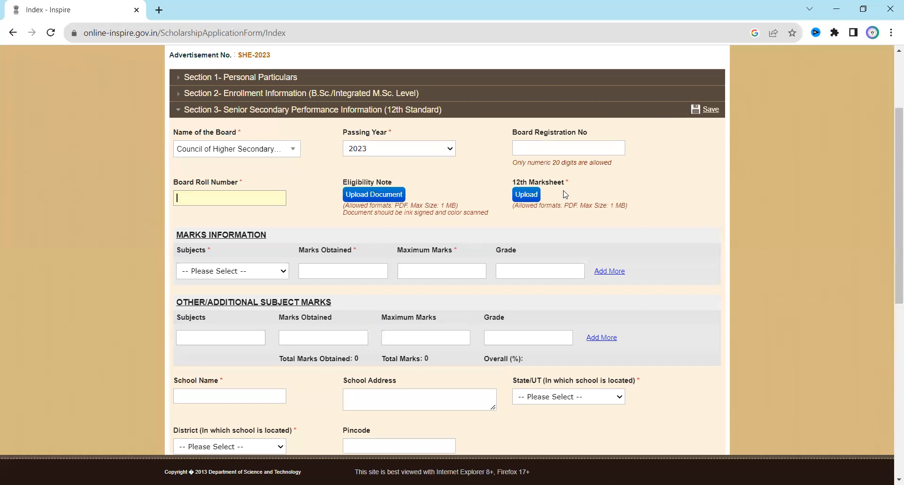
scroll(565, 194, down, 1)
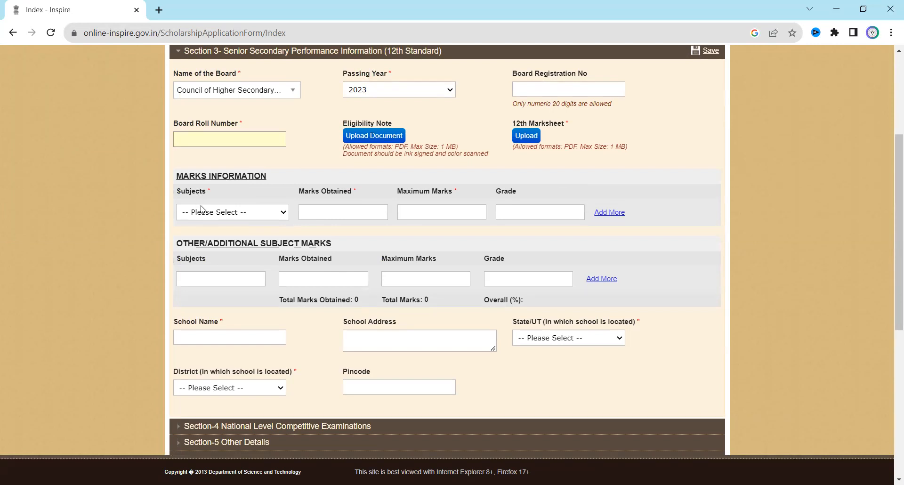
Set the first 12th-standard subject to AGRI BOTANY and step through its marks and grade fields.
click(194, 224)
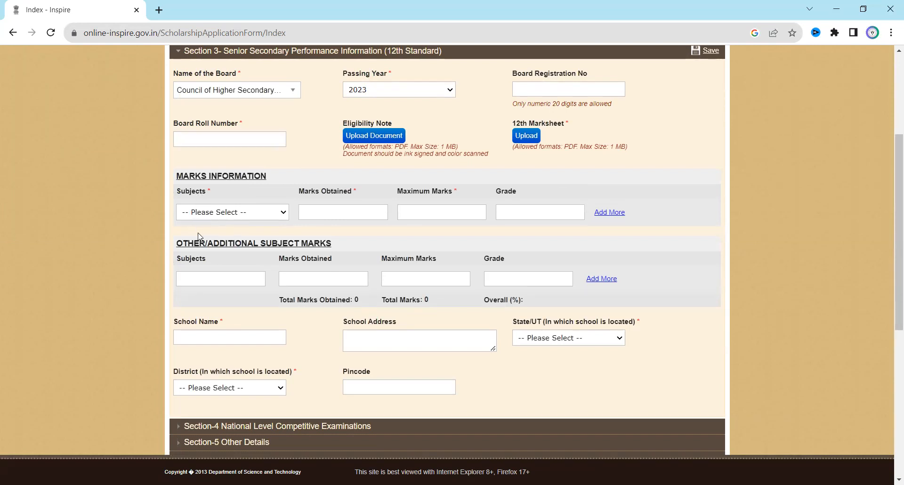
click(197, 212)
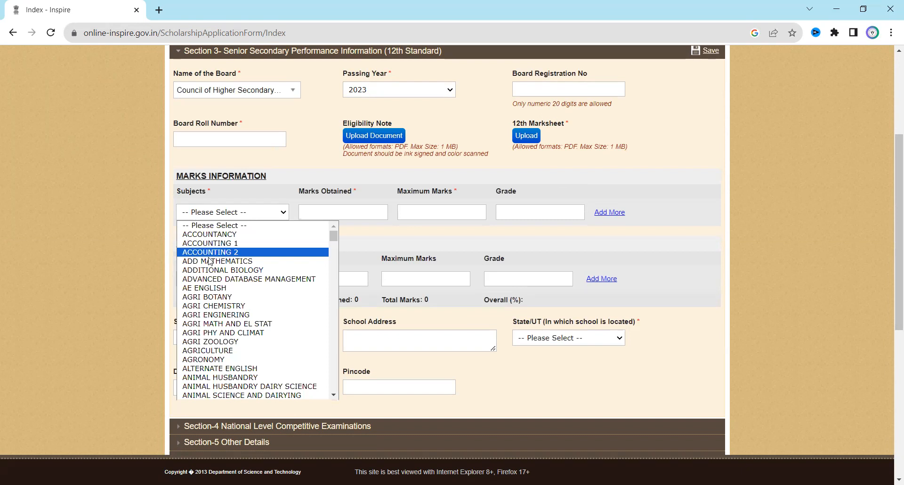
click(222, 297)
click(334, 213)
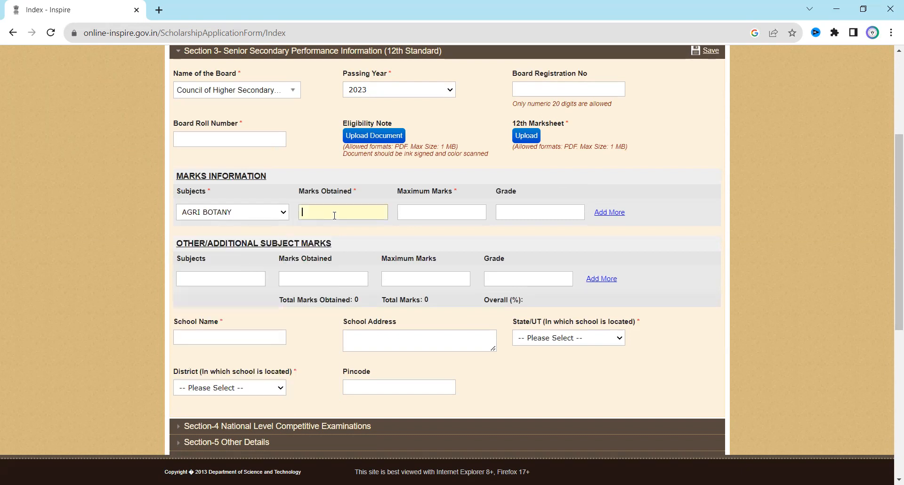
click(456, 212)
click(523, 213)
Add a second, empty subject marks row to the table.
click(614, 213)
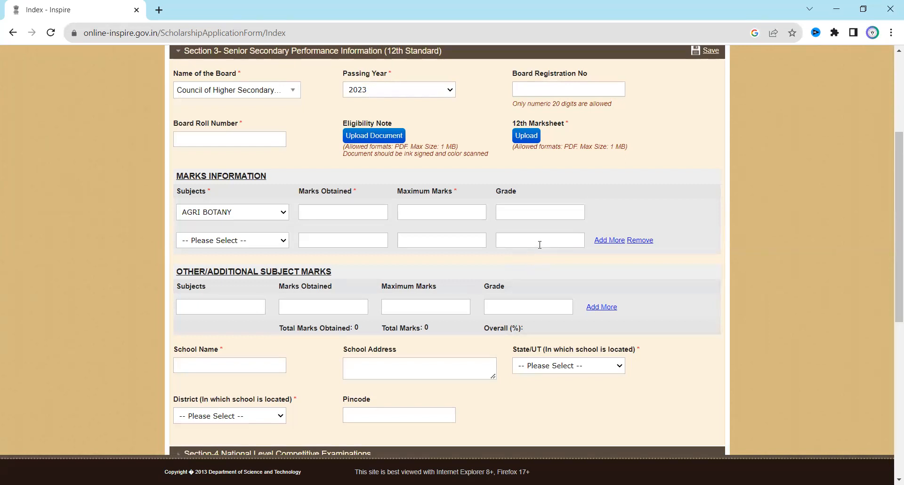
scroll(539, 244, down, 1)
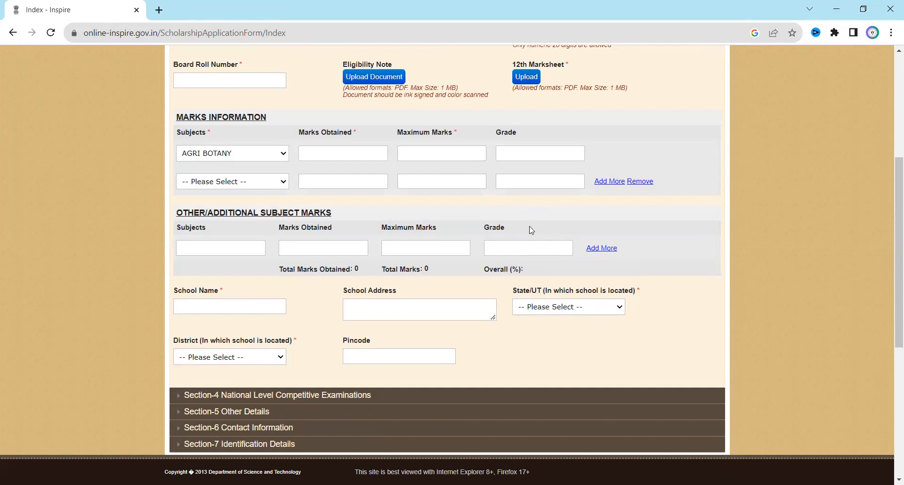
scroll(531, 230, down, 1)
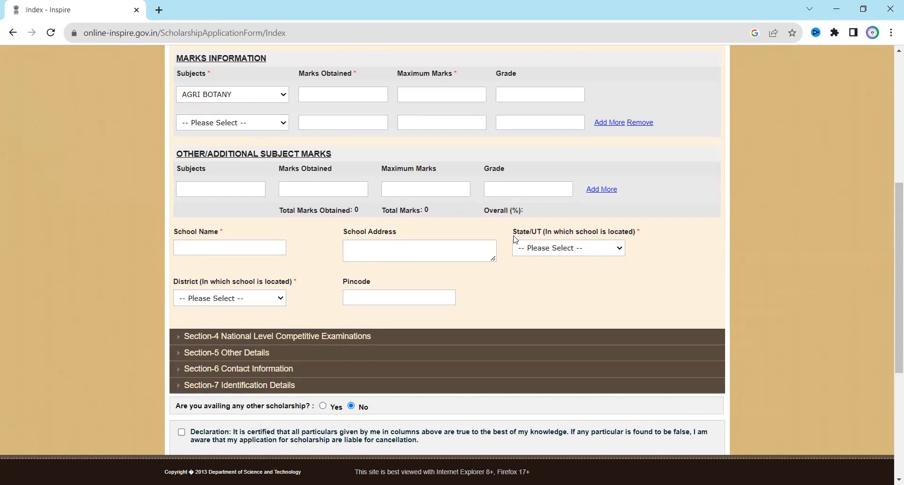
Expand Section 4 National Level Competitive Examinations, whose table shows No Record Found.
scroll(503, 241, down, 1)
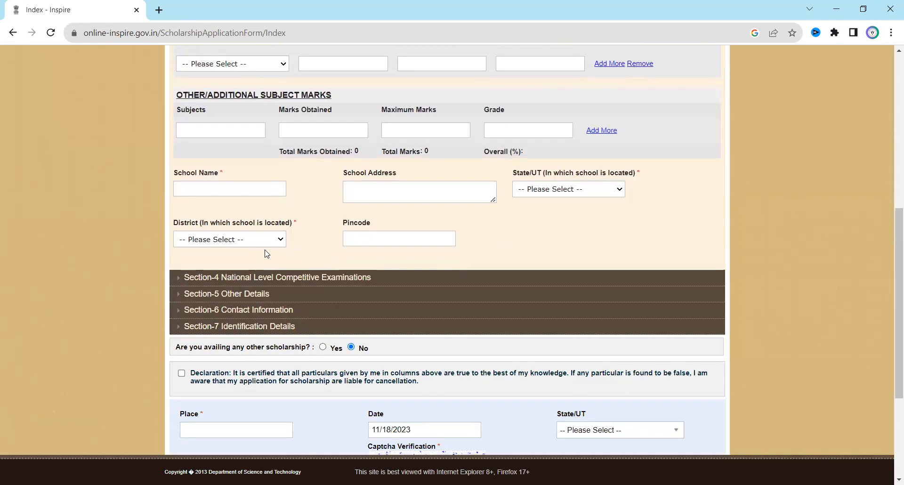
scroll(518, 189, down, 1)
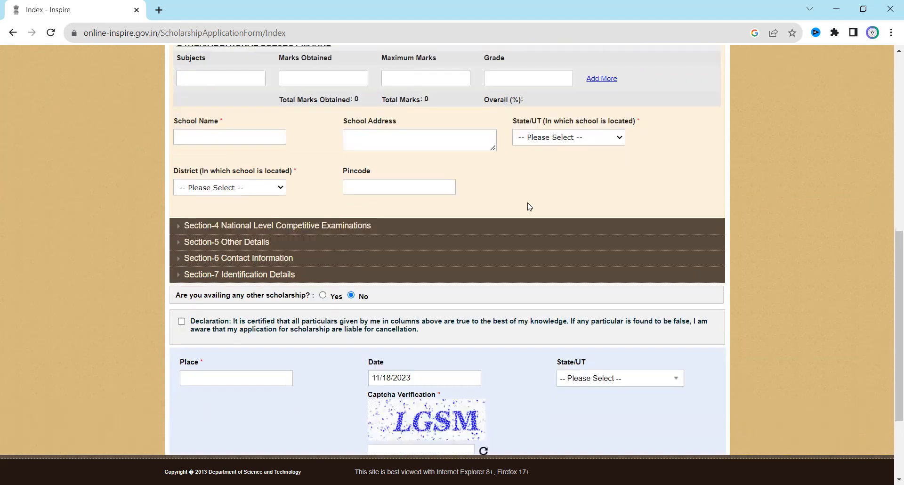
scroll(431, 168, up, 2)
scroll(432, 168, down, 2)
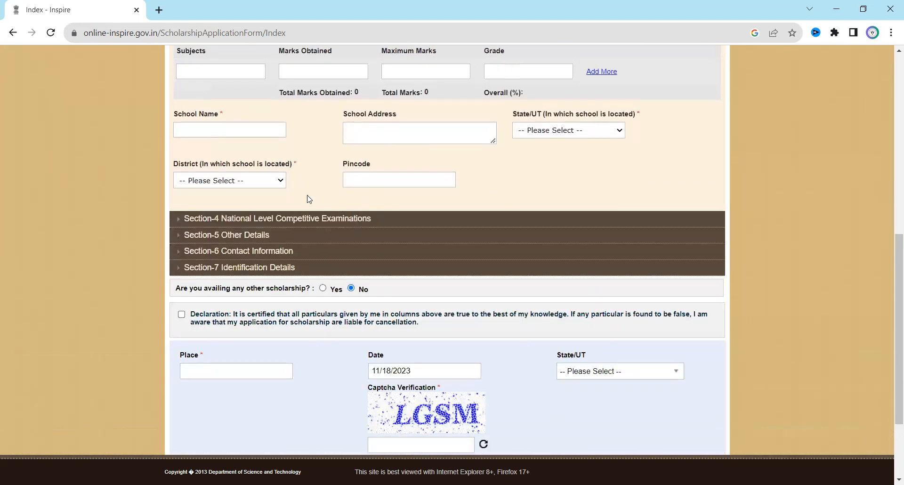
click(327, 218)
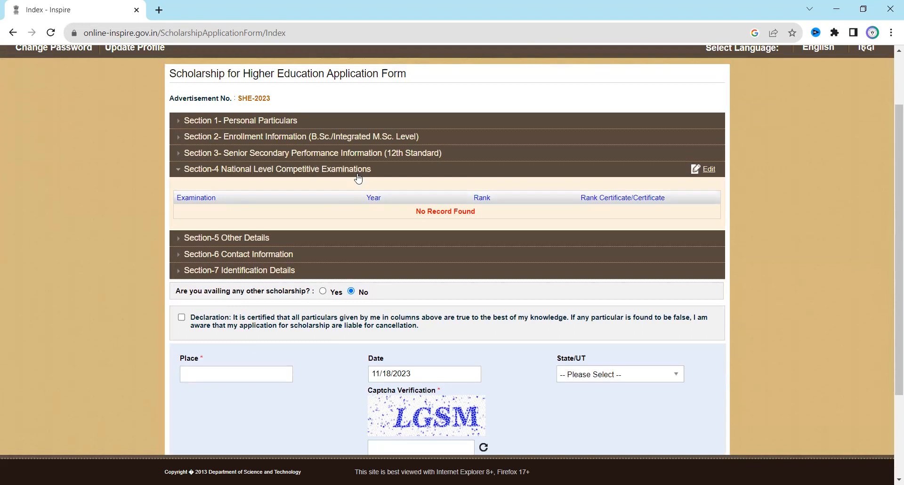
Unlock Section 4, add a second empty examination row defaulting to 2022, and expand Section 5 Other Details.
click(705, 169)
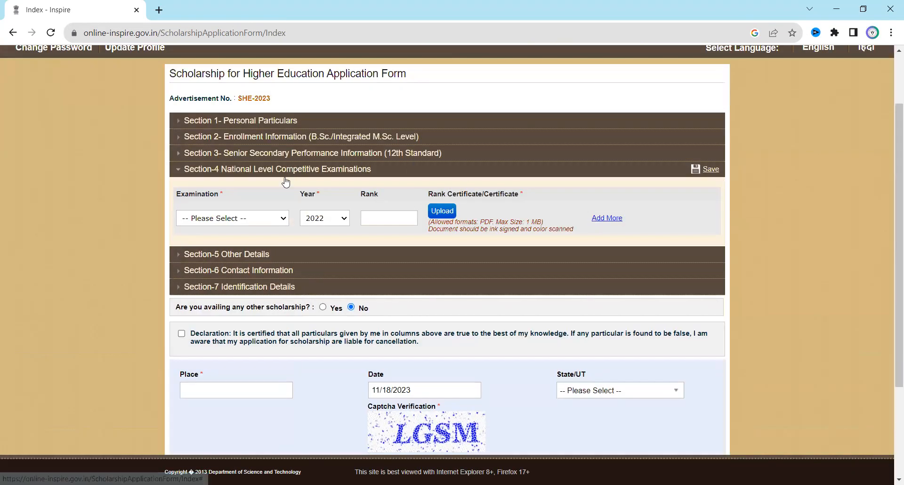
click(281, 219)
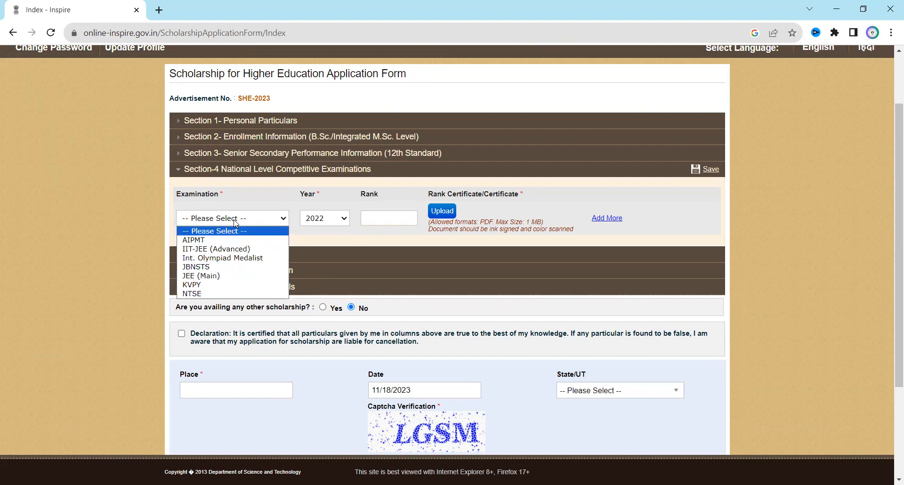
click(249, 187)
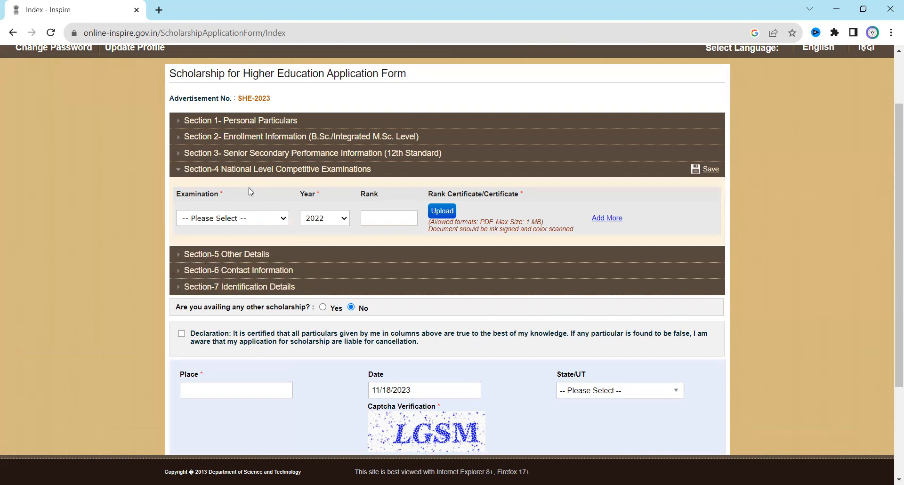
click(606, 217)
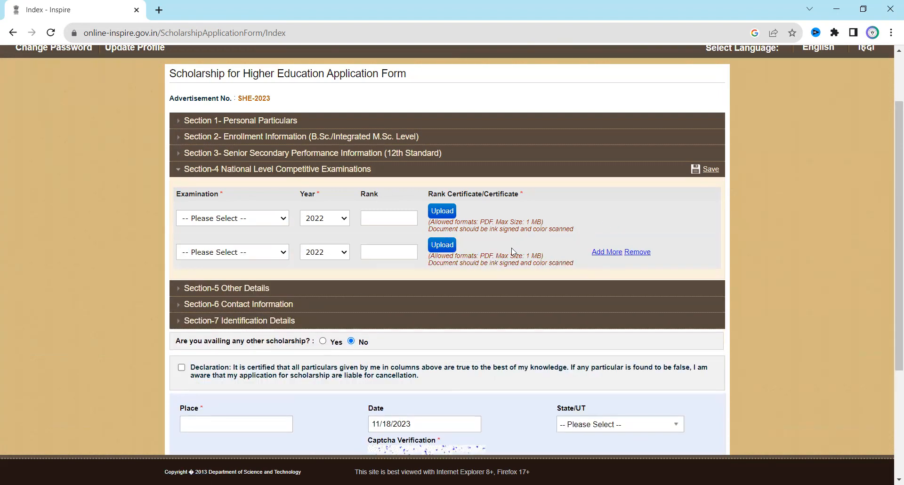
scroll(471, 247, down, 1)
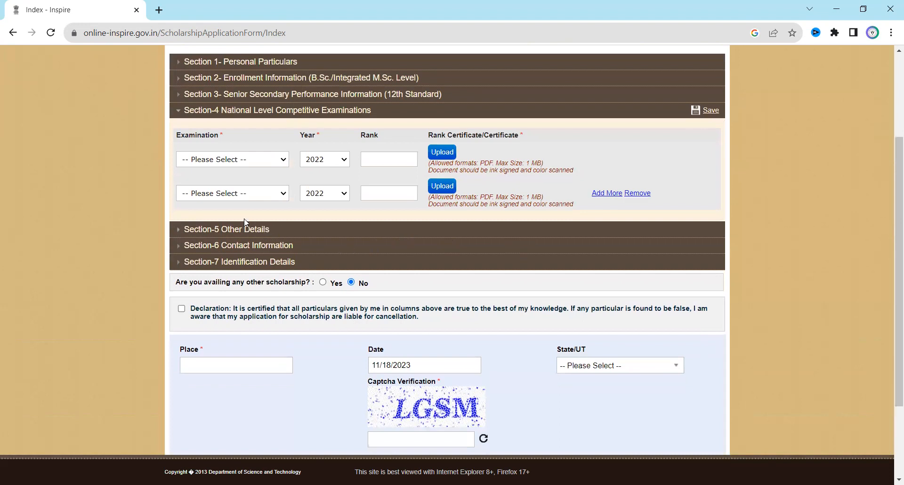
click(241, 230)
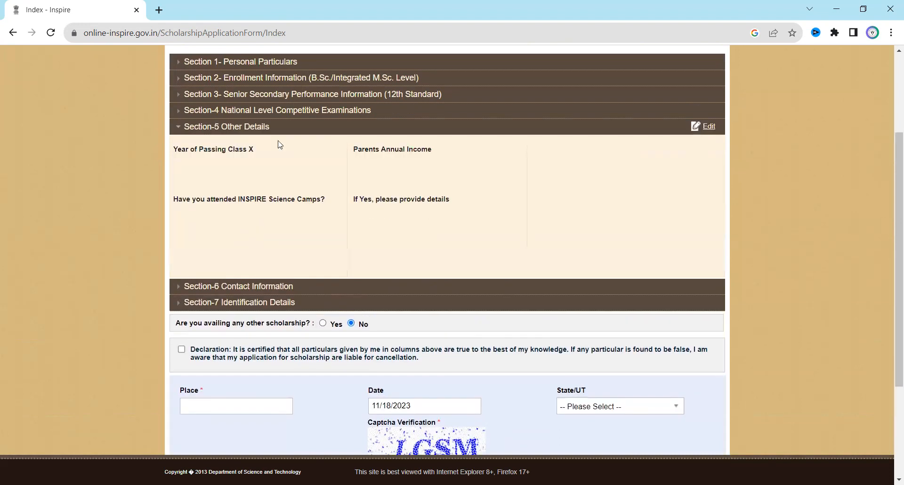
Make Section 5 Other Details editable, then expand Section 6 Contact Information.
click(705, 128)
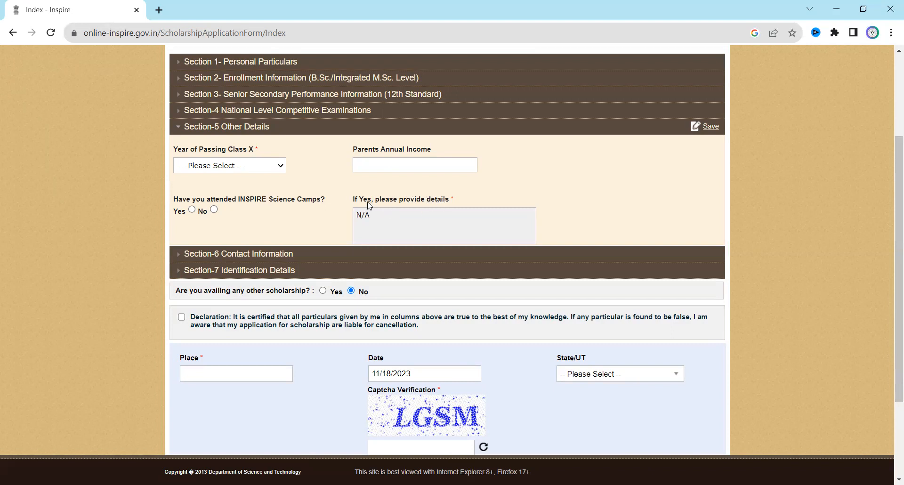
scroll(369, 204, down, 1)
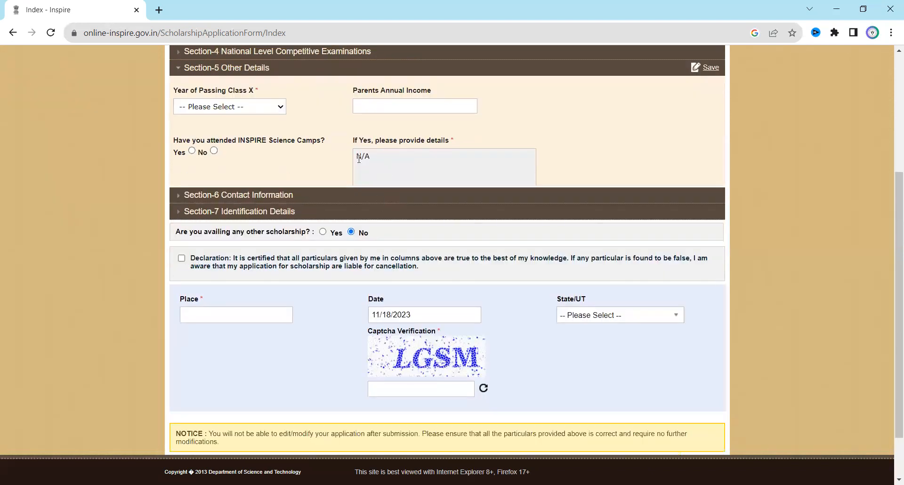
click(279, 196)
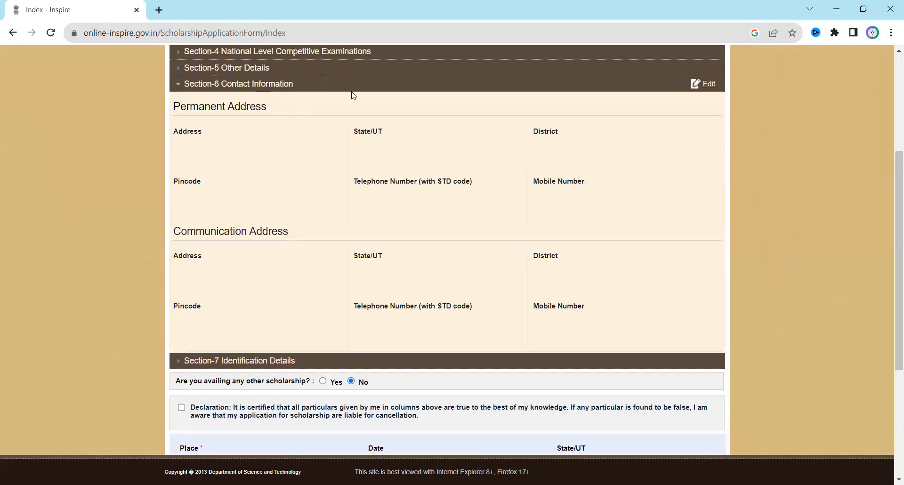
Mark the communication address same as permanent and expand Section 7 Identification Details.
click(708, 82)
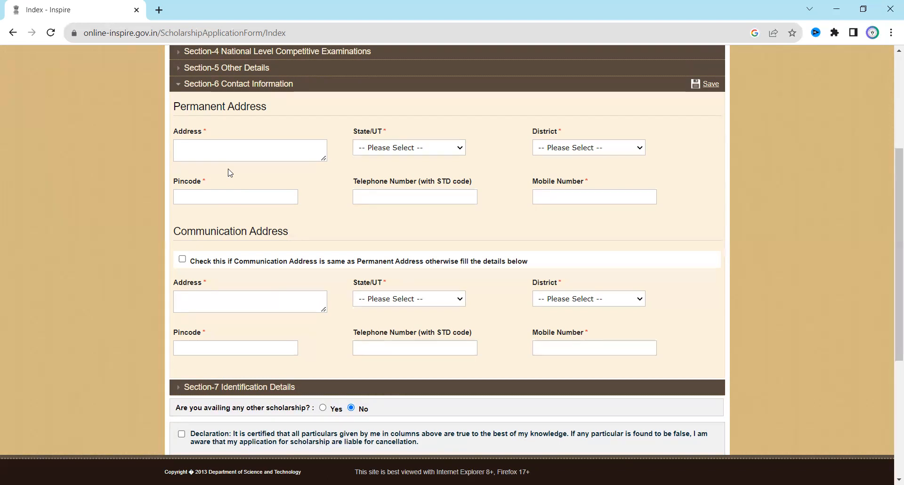
click(182, 259)
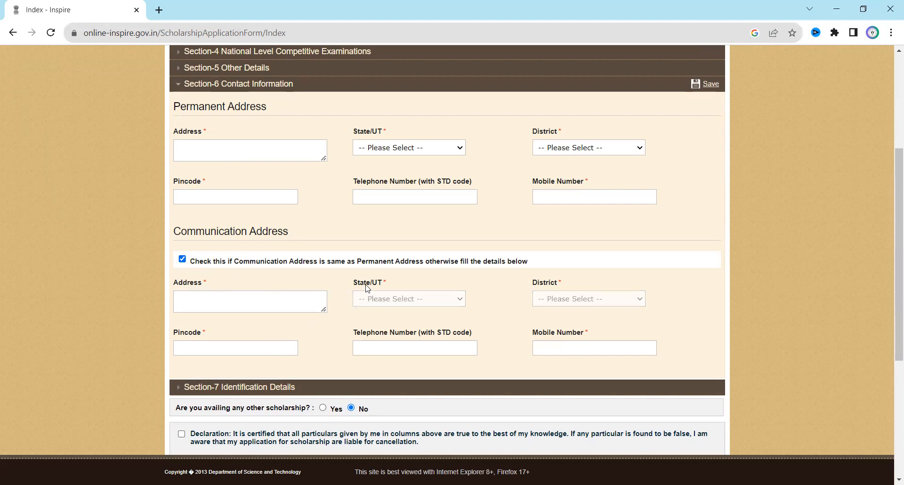
scroll(367, 289, down, 3)
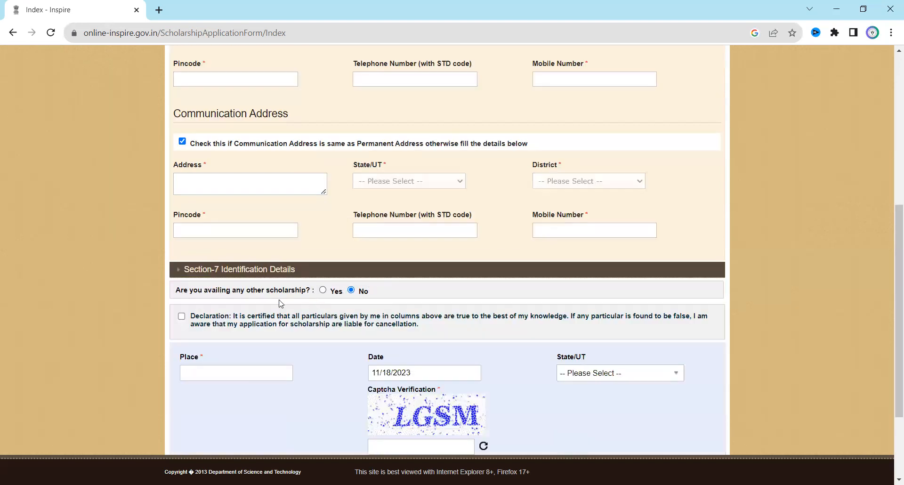
click(245, 267)
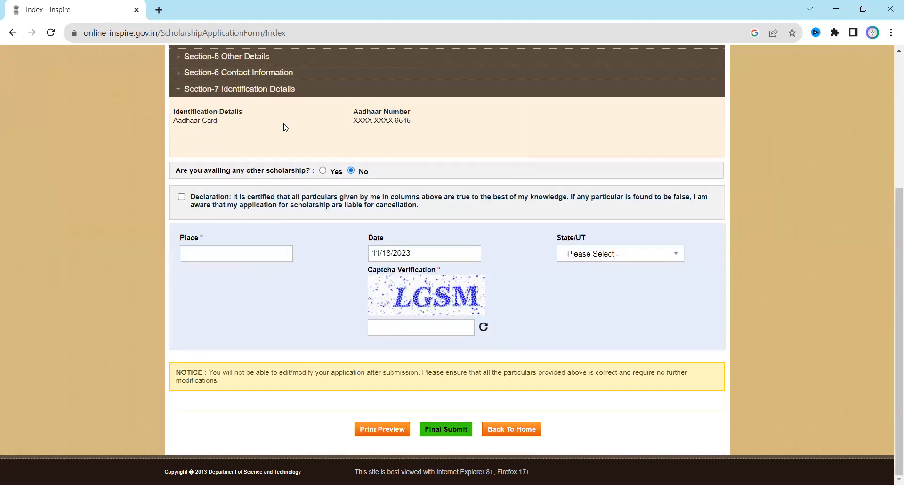
Scroll up to the declaration below the other-scholarship question.
scroll(283, 123, up, 1)
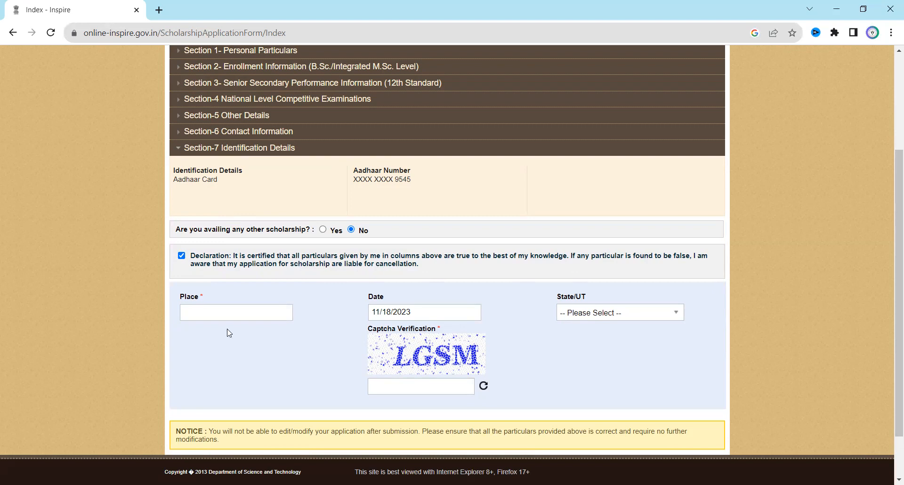
Go through the Place, State/UT and captcha fields, leaving Place and State/UT unselected.
click(231, 316)
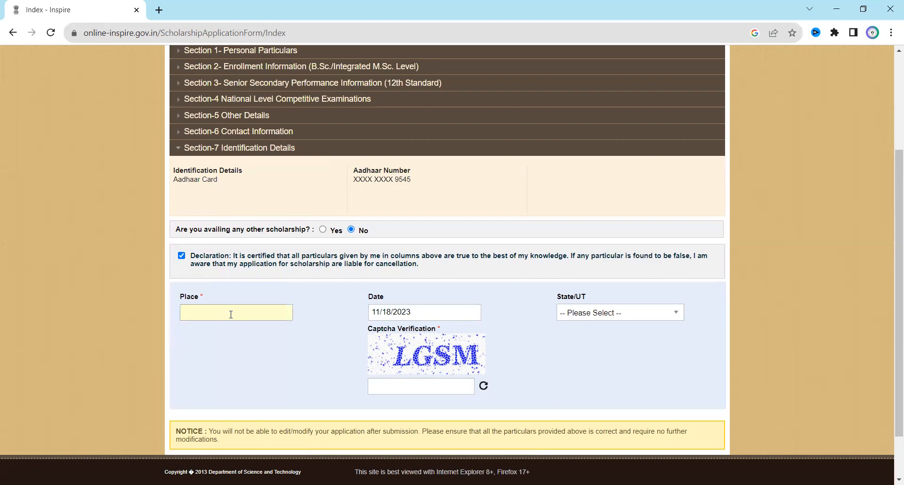
click(650, 316)
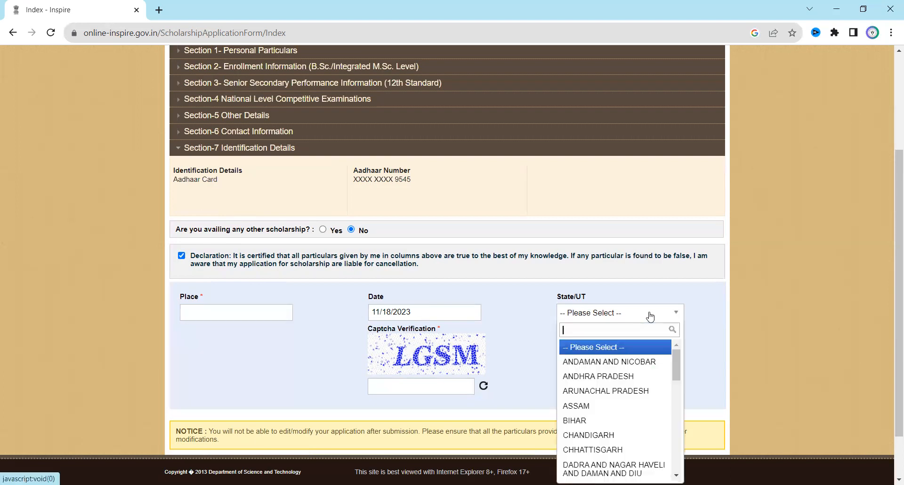
click(527, 305)
click(440, 380)
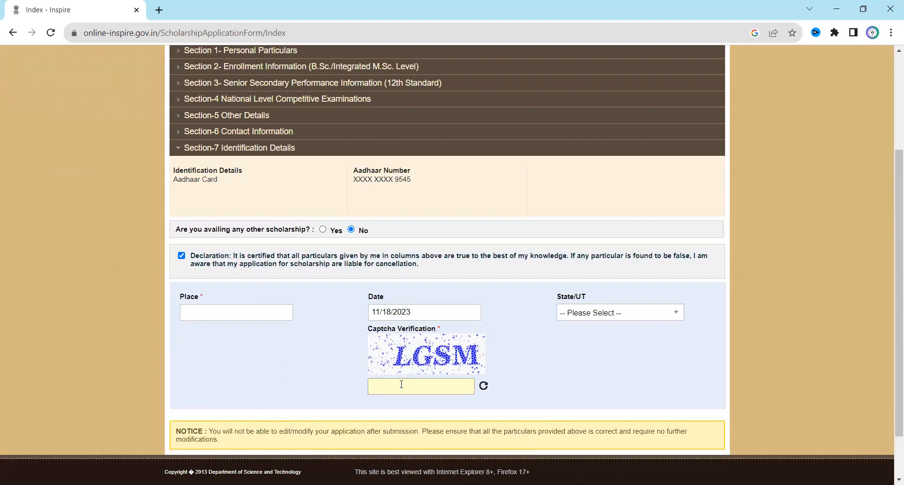
Attempt Final Submit, acknowledge the blank-Place alert, and choose Back To Home.
scroll(486, 369, down, 2)
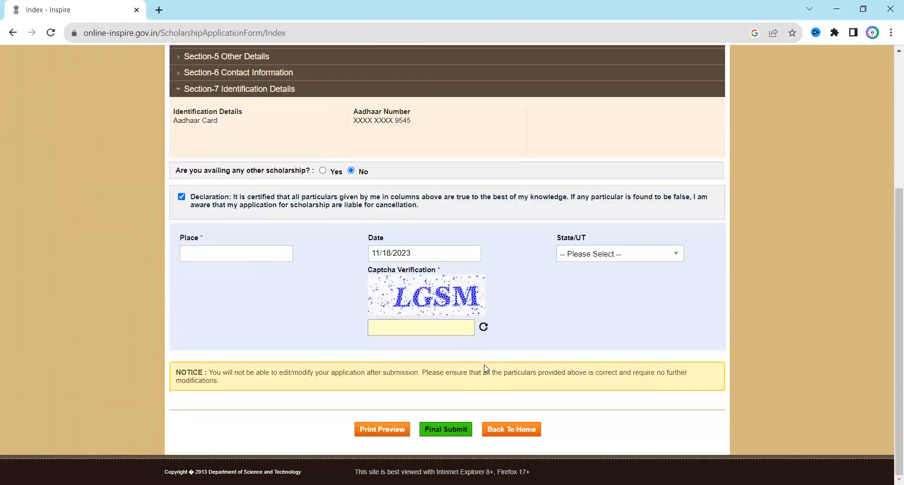
click(463, 433)
click(514, 136)
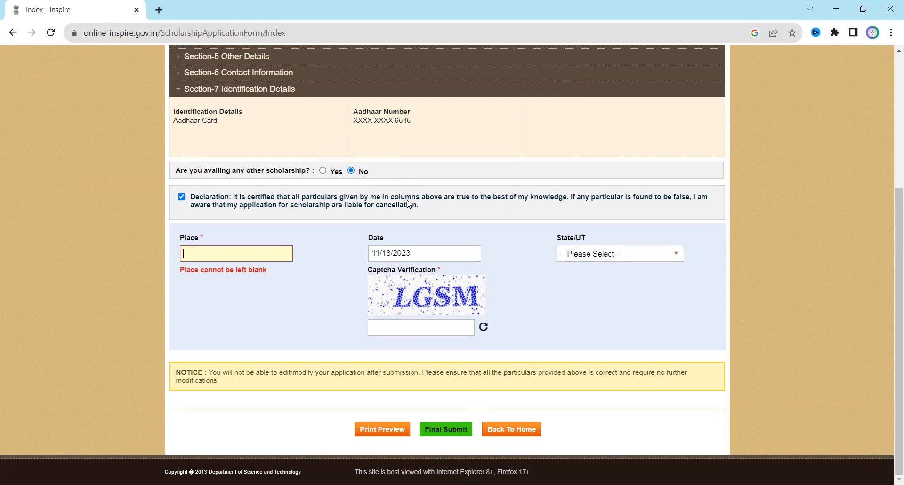
click(521, 427)
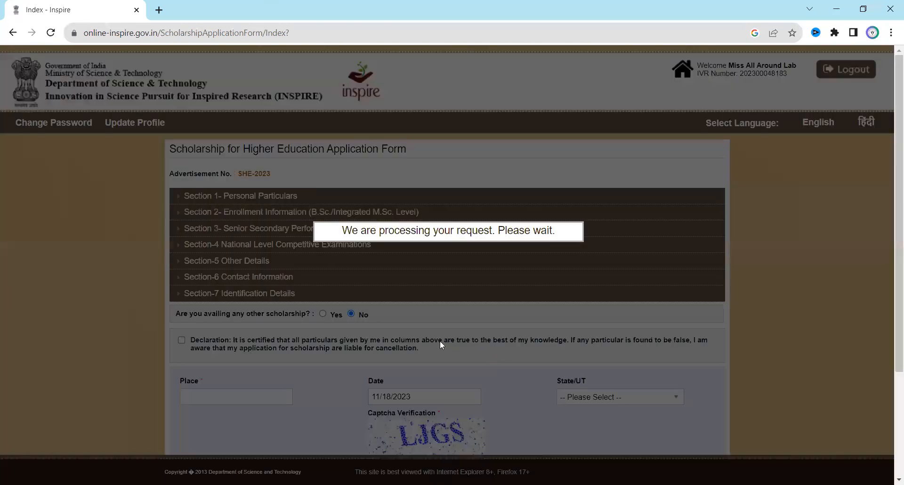
scroll(310, 319, down, 3)
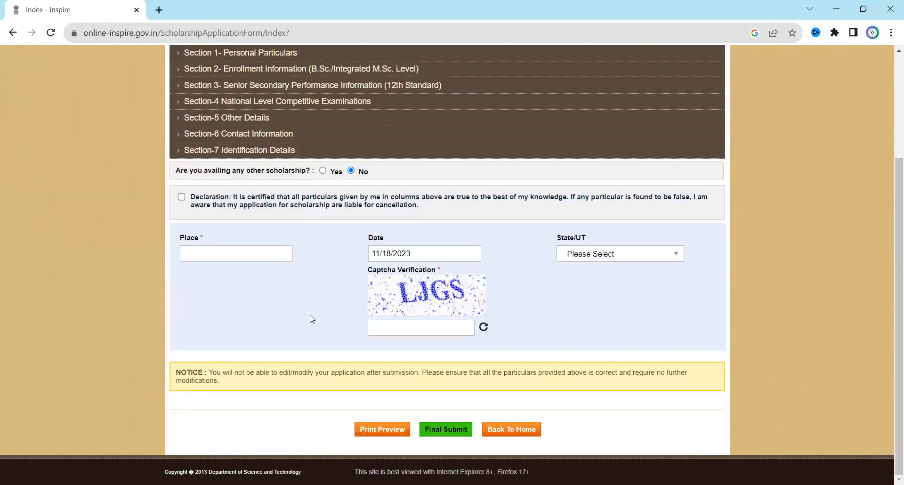
Return to the applicant dashboard and download the B.Sc. endorsement form as EndorsementCertificate.pdf.
click(512, 436)
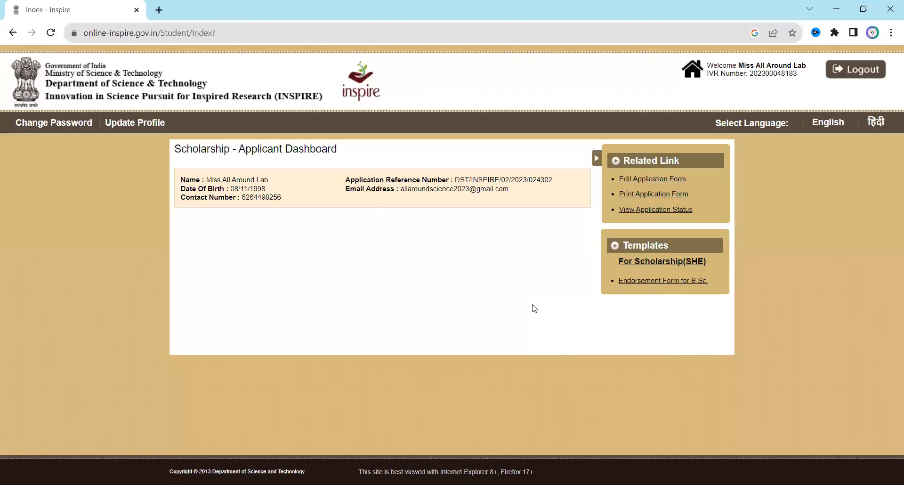
click(653, 193)
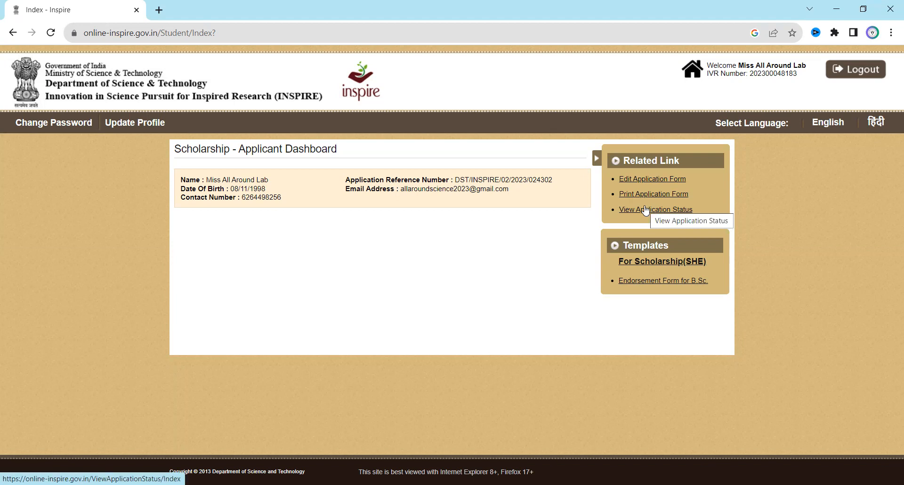
click(643, 281)
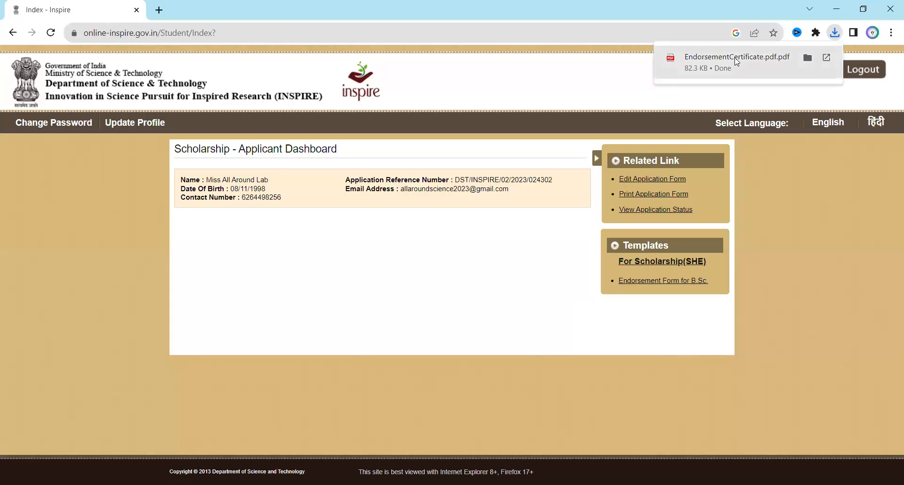
Open EndorsementCertificate.pdf, scroll to the signature, date and place lines and back, then close it.
click(702, 59)
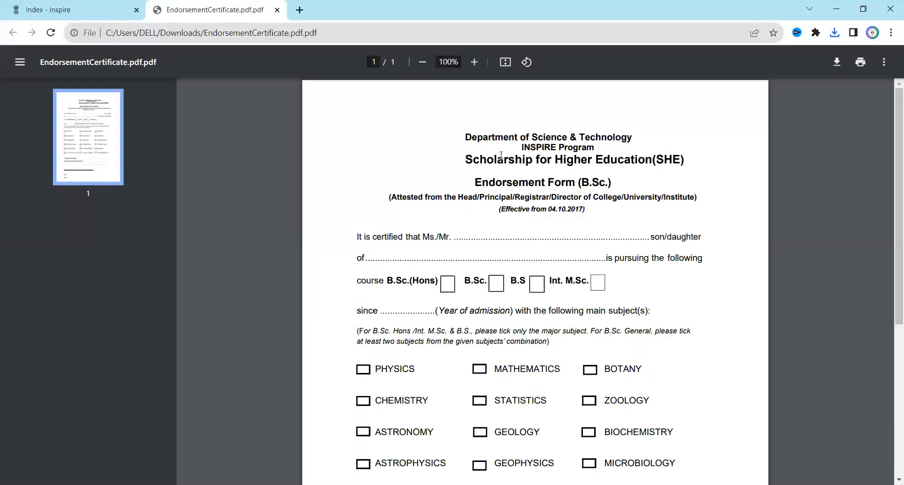
scroll(545, 256, down, 1)
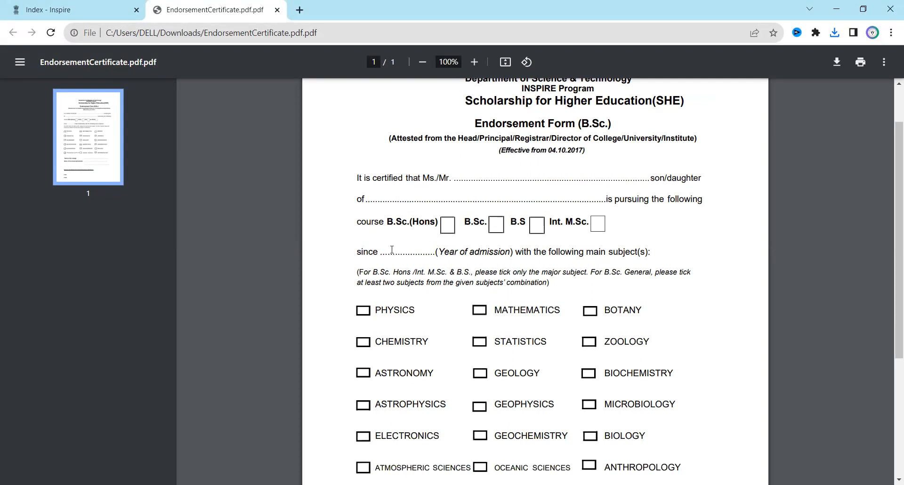
scroll(393, 250, down, 3)
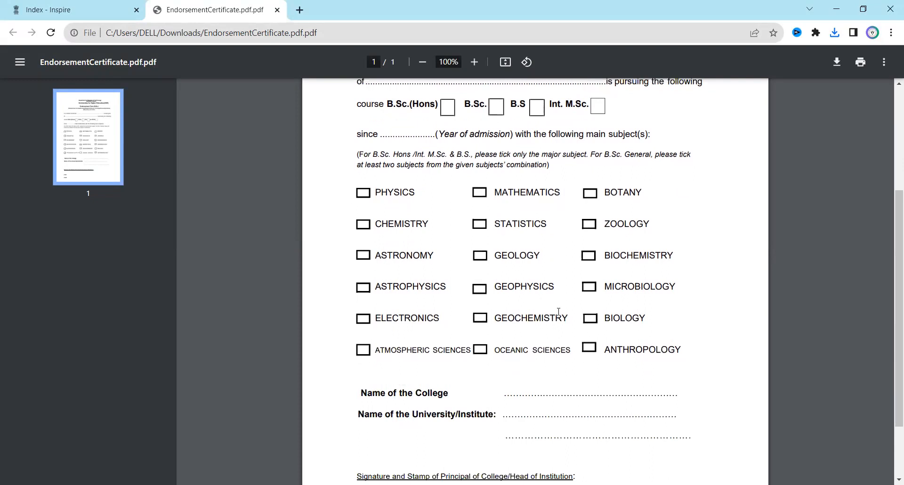
scroll(552, 288, down, 1)
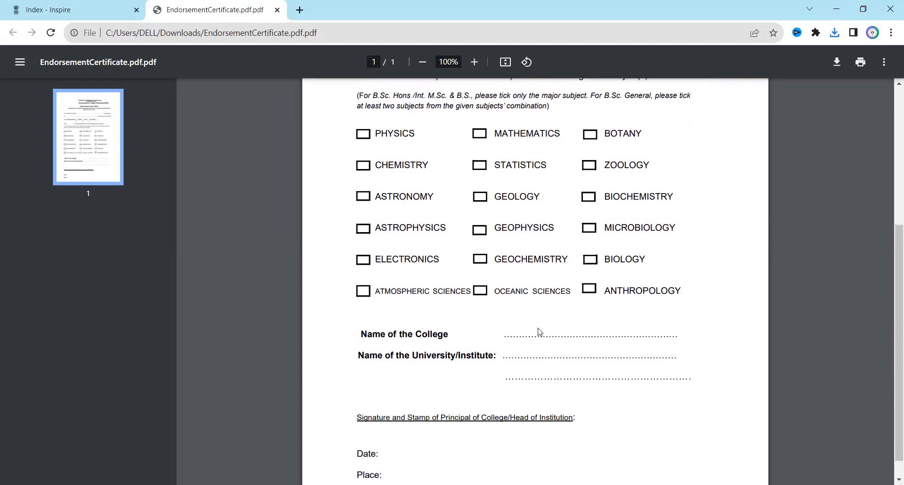
scroll(657, 350, down, 1)
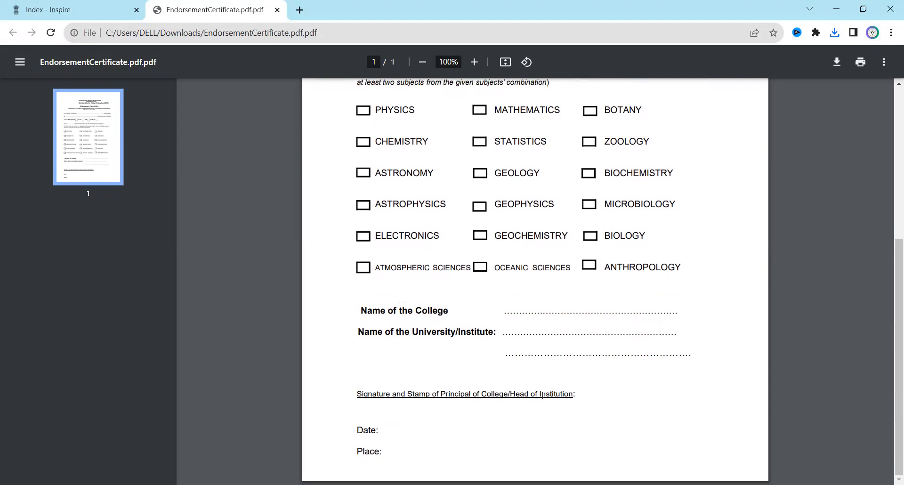
scroll(556, 372, up, 5)
scroll(555, 372, up, 1)
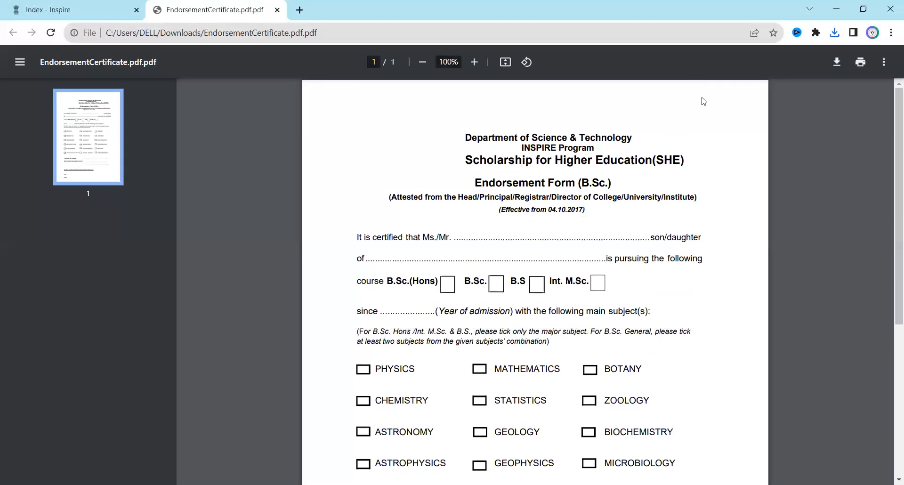
click(277, 9)
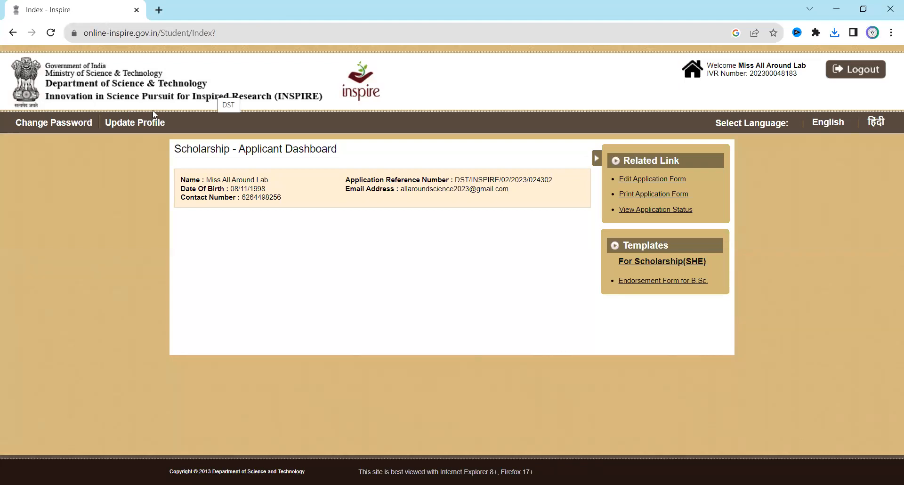
Log out of the INSPIRE applicant account from the Scholarship Applicant Dashboard.
click(883, 70)
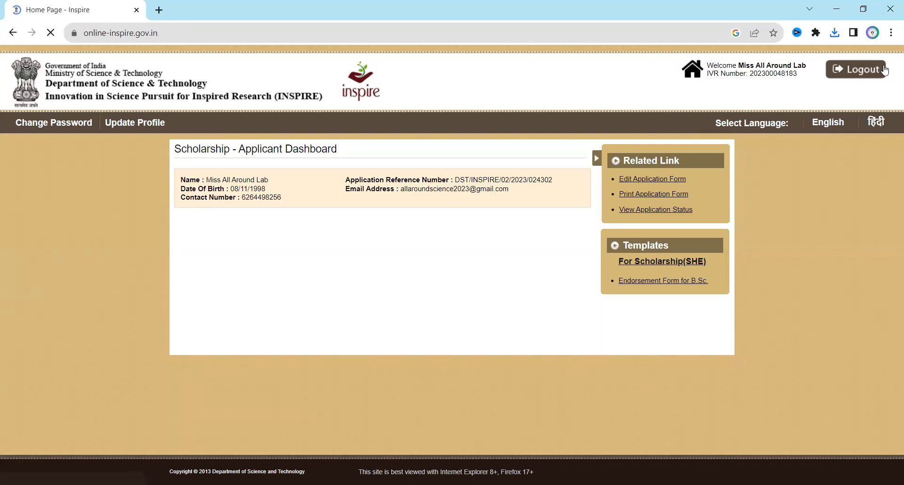